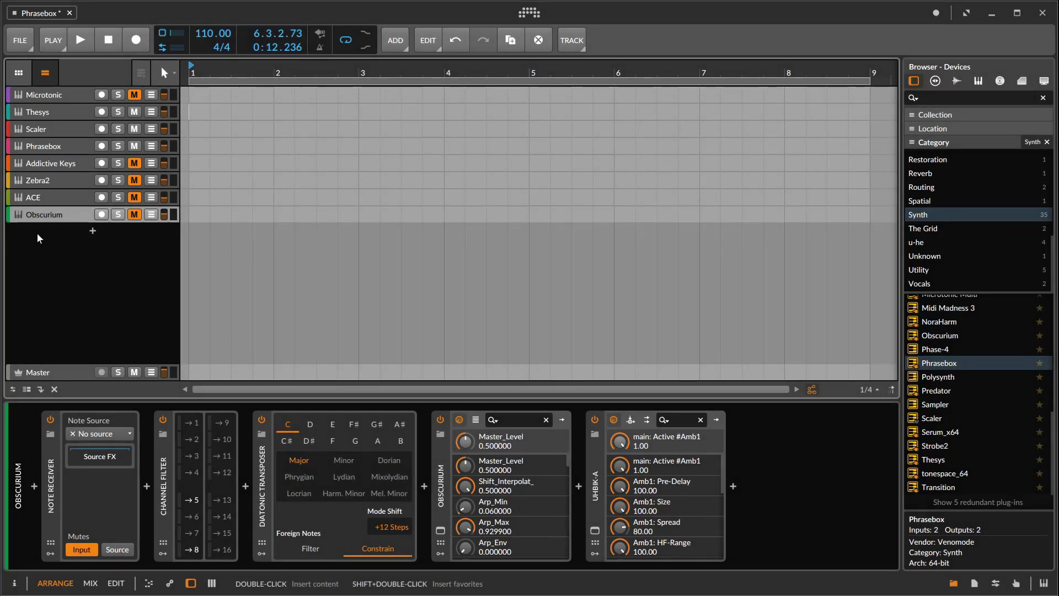
Step: Select the Phrasebox track so its device chain shows in the device panel
{"action": "left_click", "coordinate": [45, 148]}
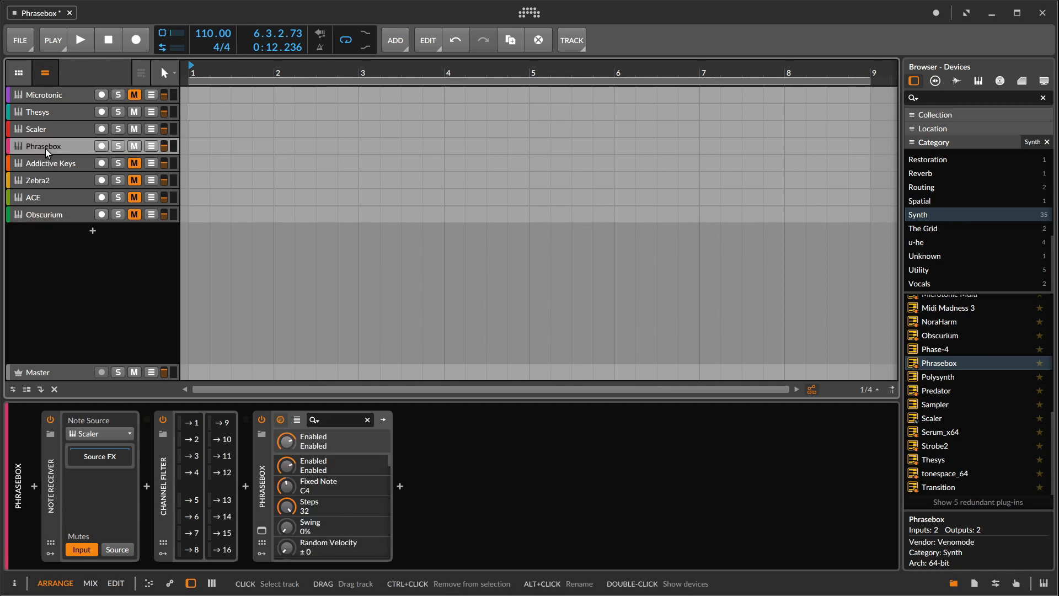
Step: Open the Phrasebox plug-in window, review its Generation settings, then close it
{"action": "left_click", "coordinate": [265, 529]}
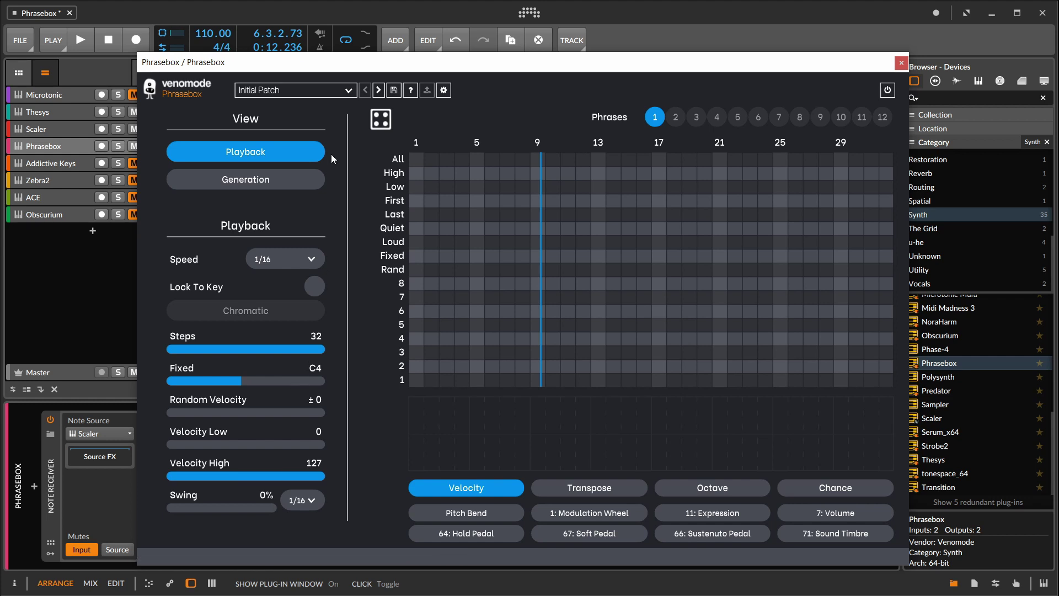
{"action": "left_click_drag", "start_coordinate": [389, 70], "coordinate": [375, 65]}
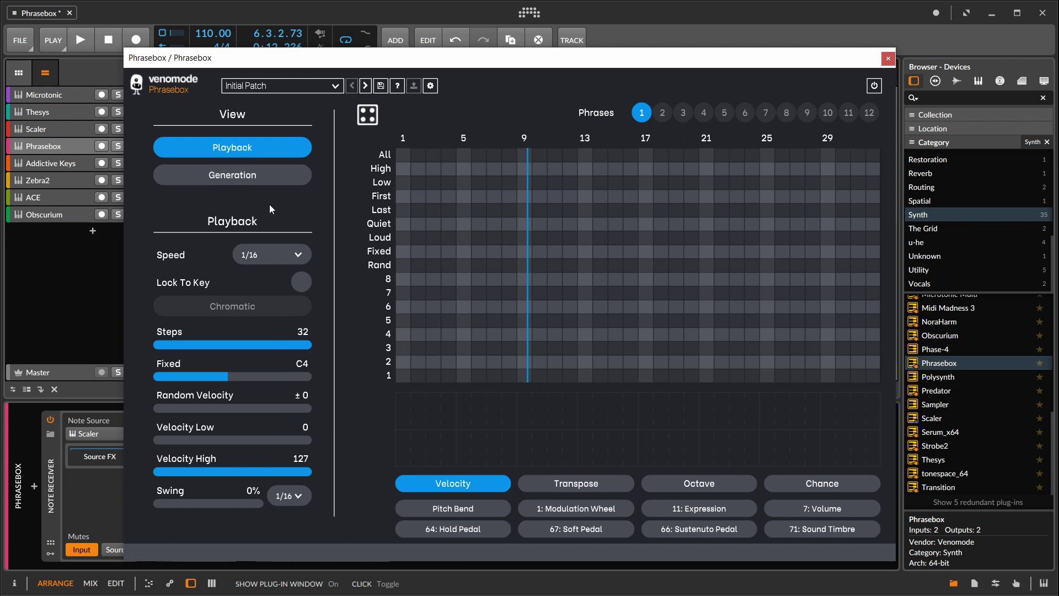
{"action": "left_click", "coordinate": [274, 184]}
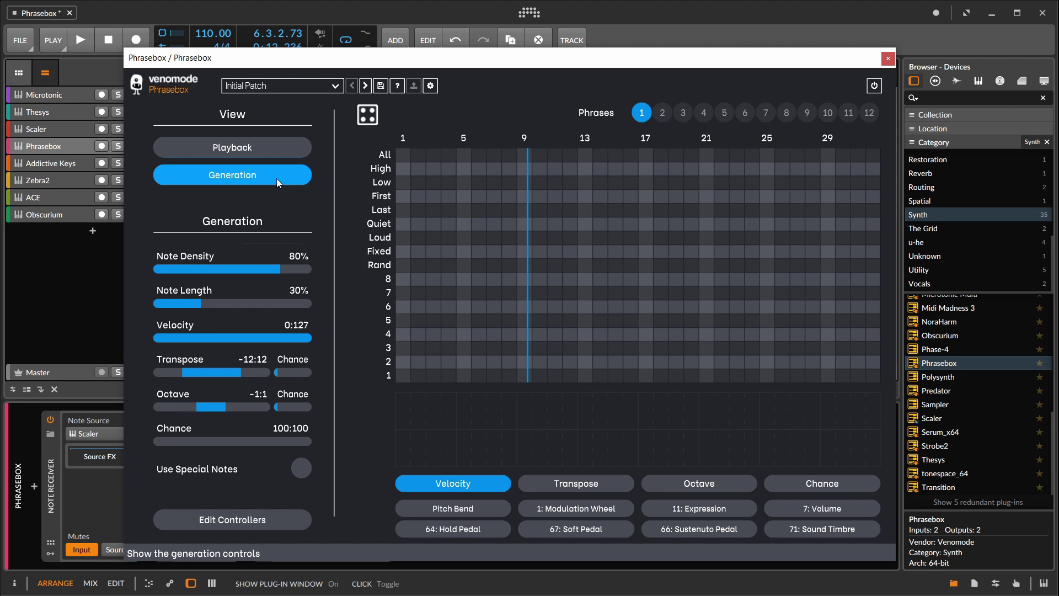
{"action": "left_click", "coordinate": [888, 58]}
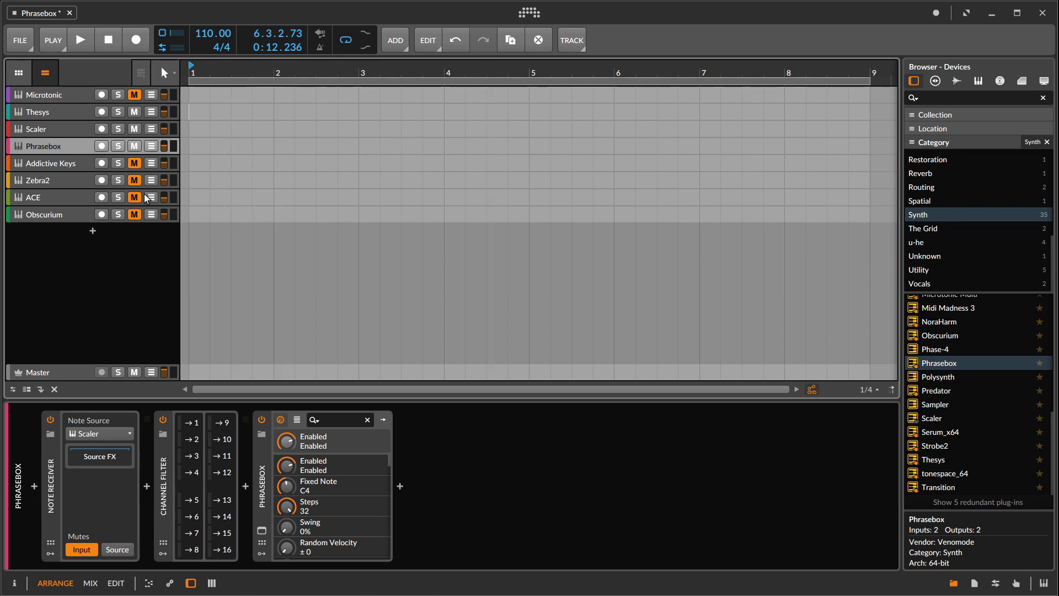
Step: Open the Thesys plug-in and show its sequencer settings: MIDI Out octave −1, Pattern Keys trigger, Host mode
{"action": "left_click", "coordinate": [60, 114]}
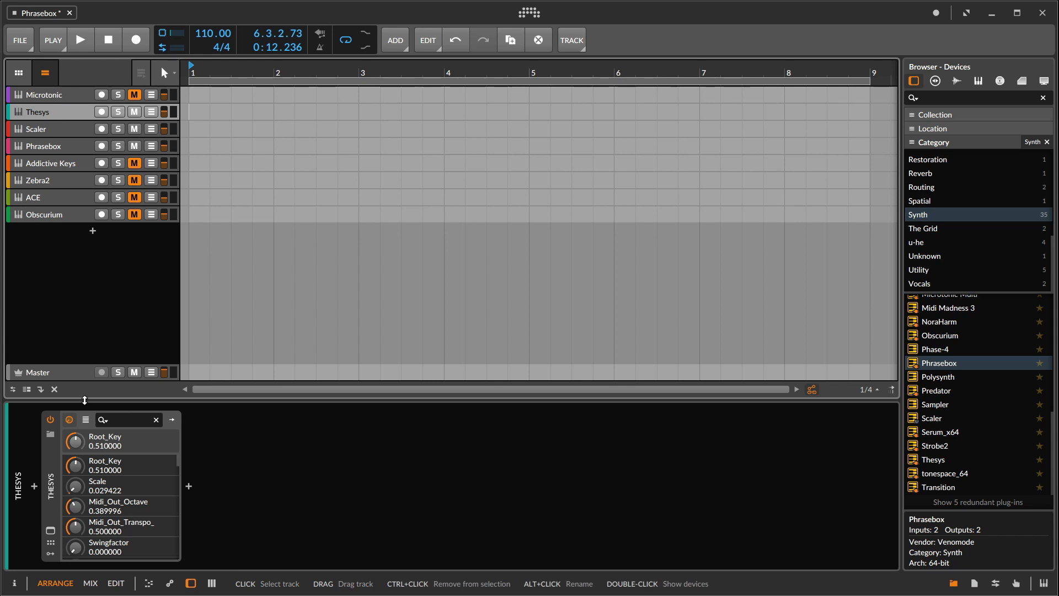
{"action": "left_click", "coordinate": [51, 531]}
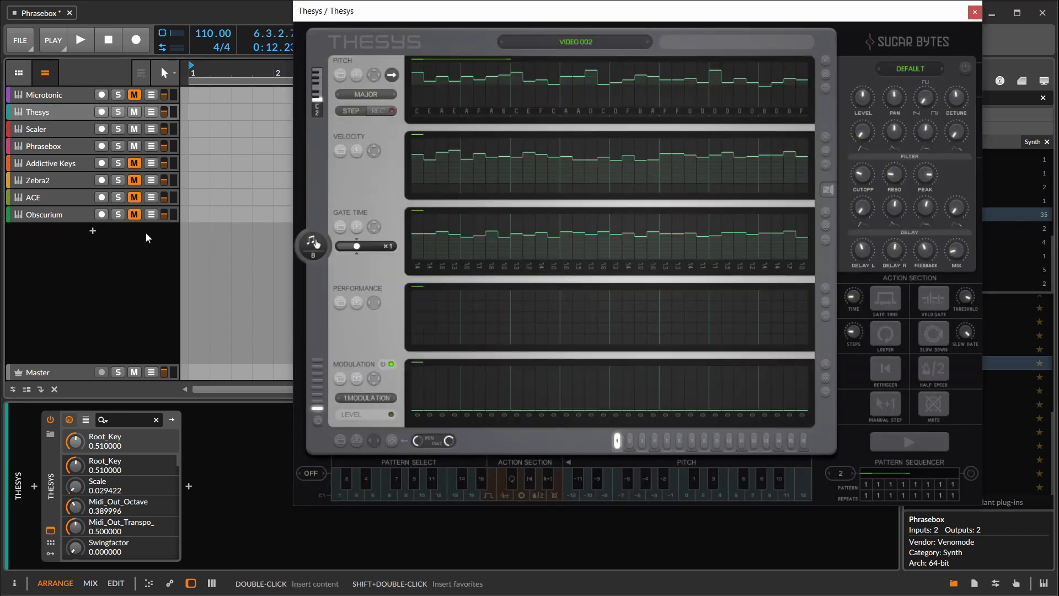
{"action": "left_click_drag", "start_coordinate": [546, 20], "coordinate": [423, 43]}
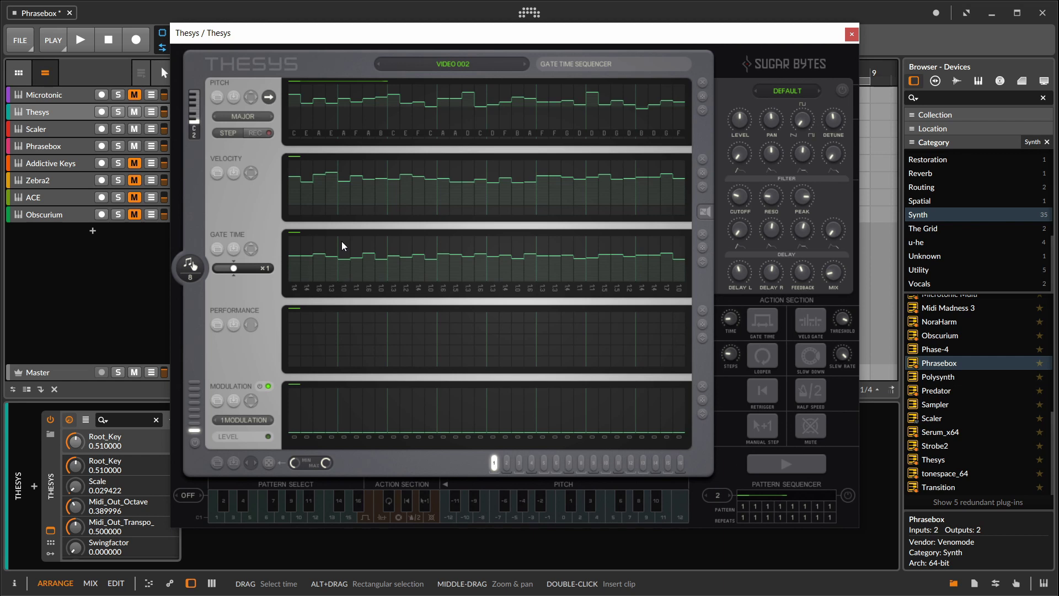
{"action": "left_click", "coordinate": [701, 211]}
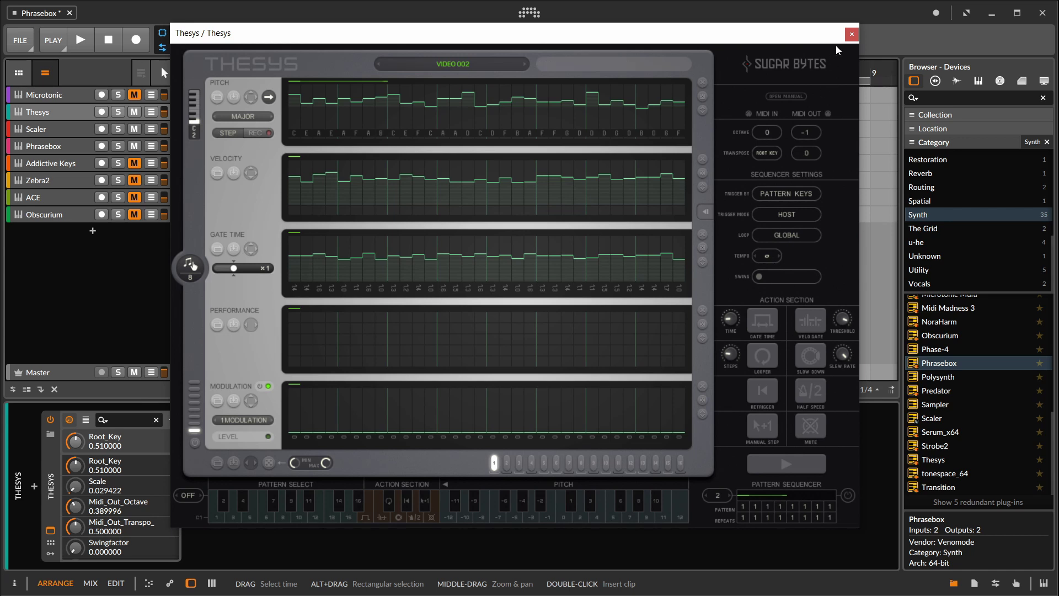
Step: Set the Scaler track's Note Receiver source to the Thesys device and open the Scaler window
{"action": "left_click", "coordinate": [852, 34]}
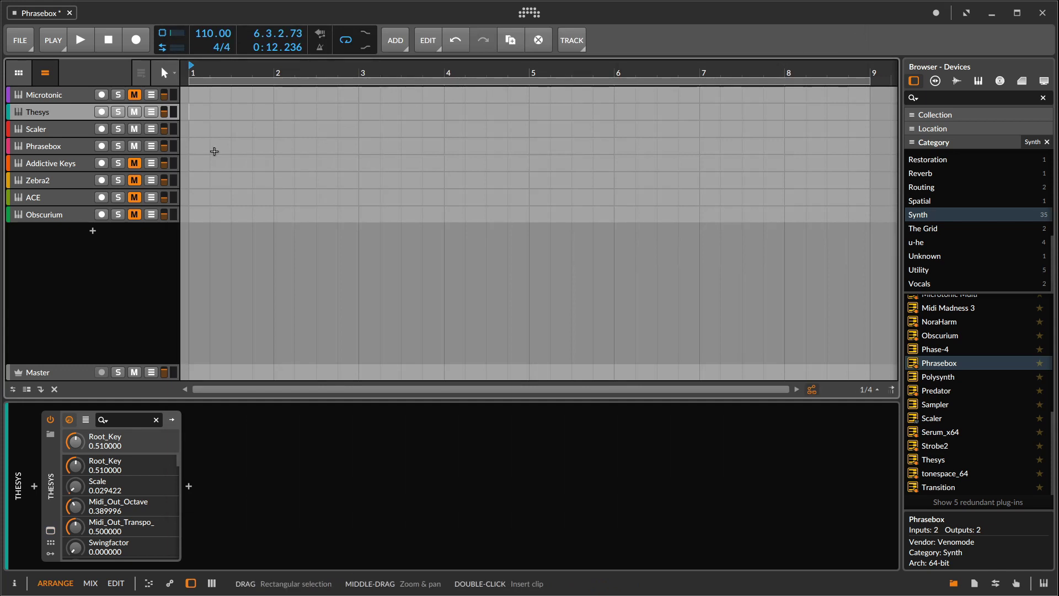
{"action": "left_click", "coordinate": [40, 124]}
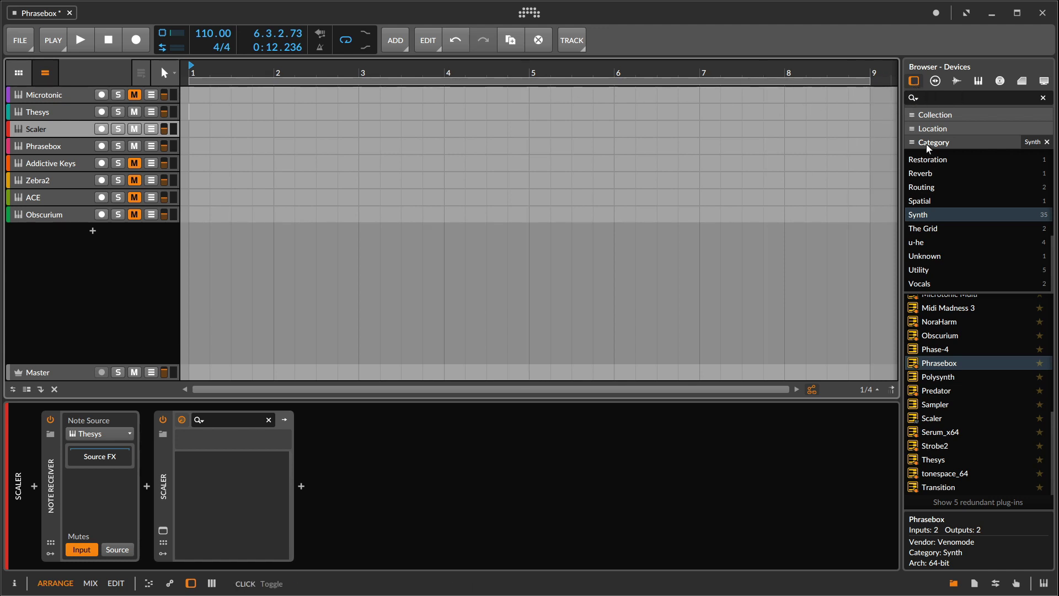
{"action": "left_click", "coordinate": [917, 190]}
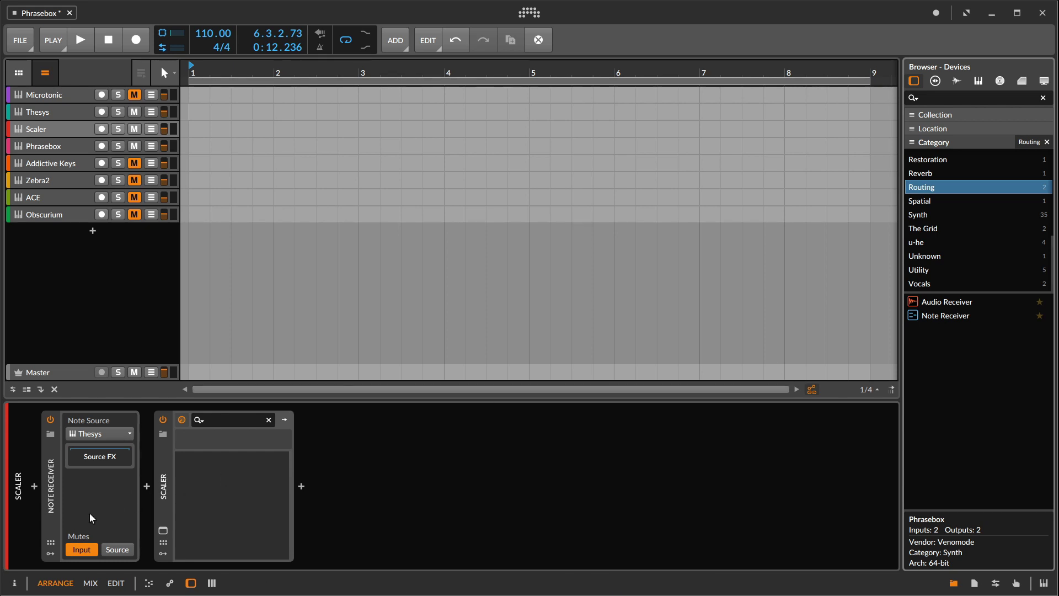
{"action": "left_click", "coordinate": [112, 433]}
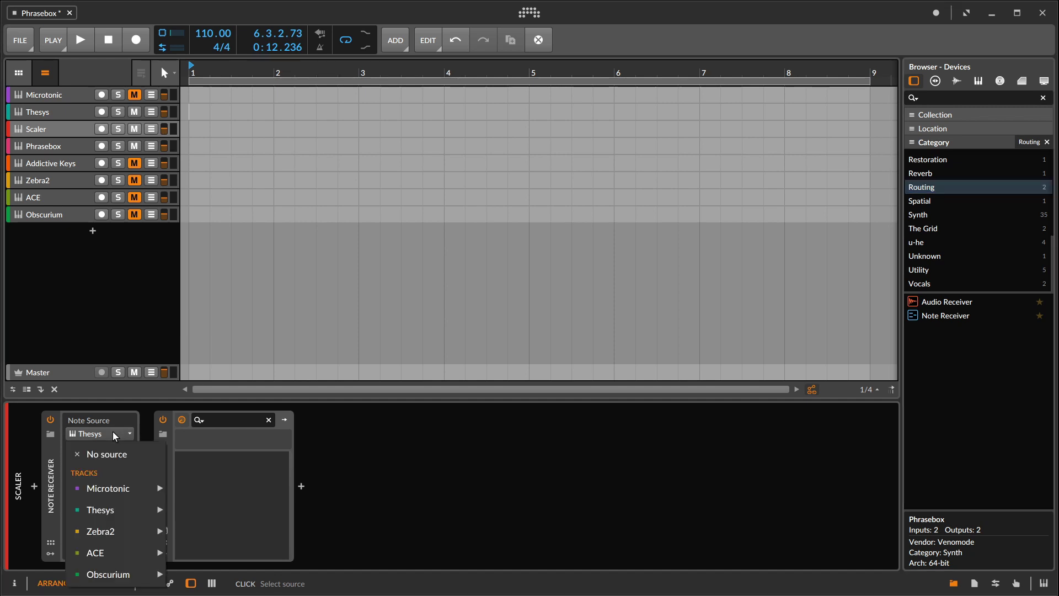
{"action": "mouse_move", "coordinate": [117, 514]}
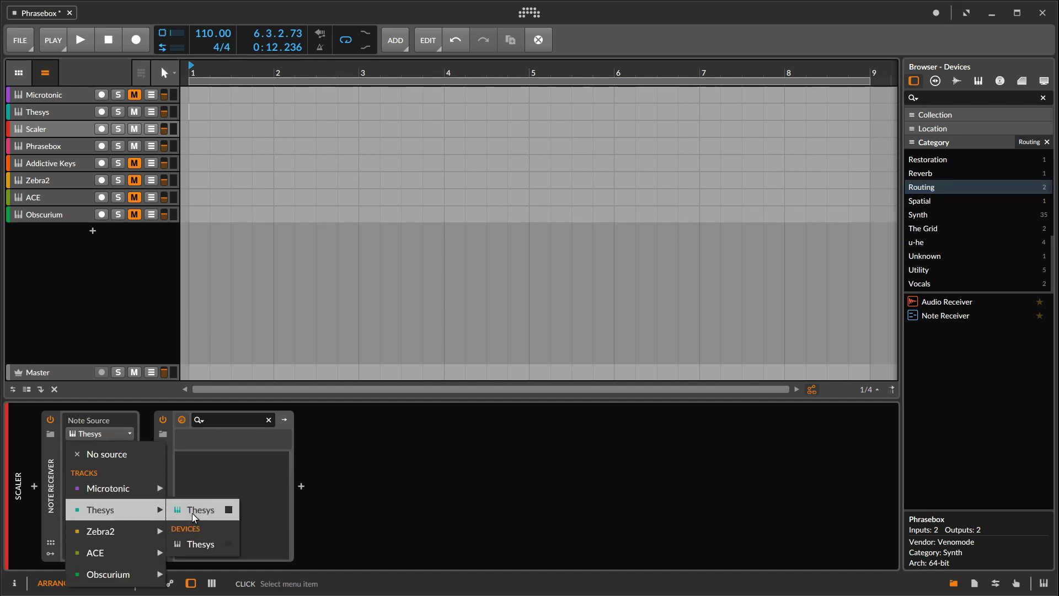
{"action": "left_click", "coordinate": [191, 544]}
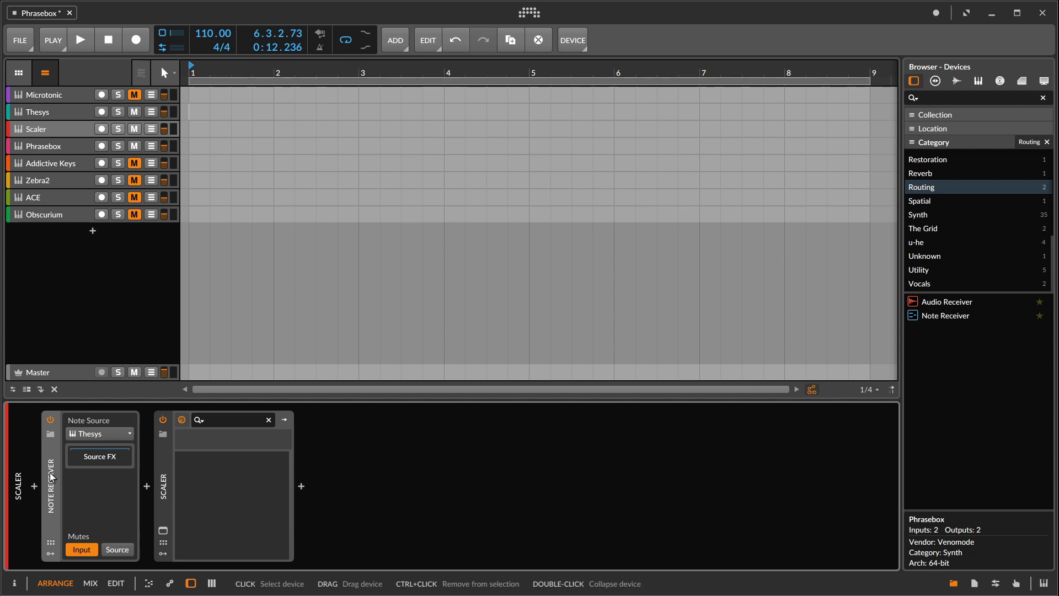
{"action": "left_click", "coordinate": [163, 531]}
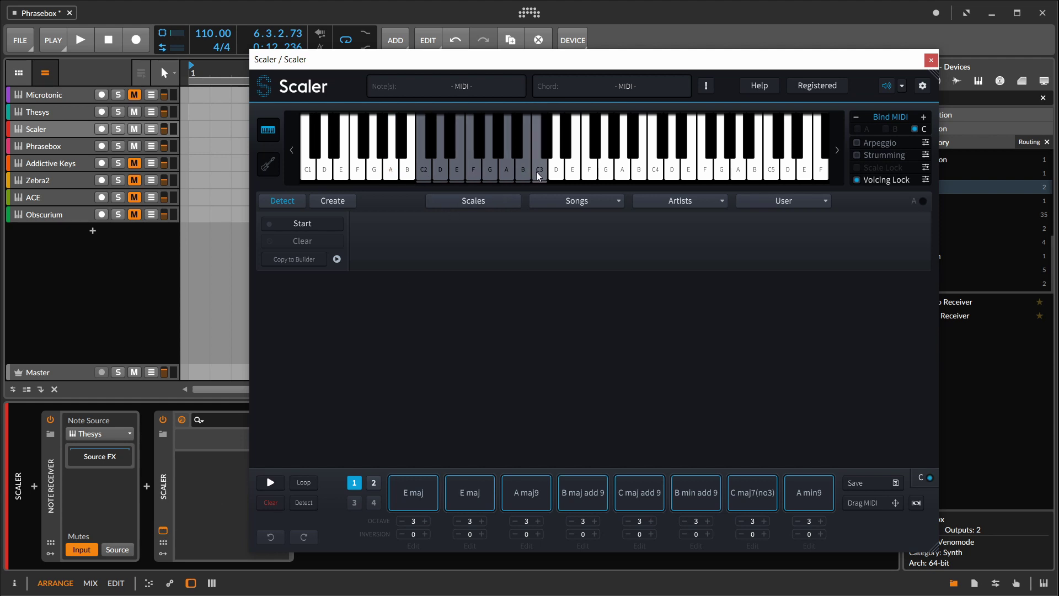
Step: Audition the E maj, A maj9, C maj7(no3) chords, then copy Alternative 1 song chords into the progression
{"action": "left_click", "coordinate": [411, 496]}
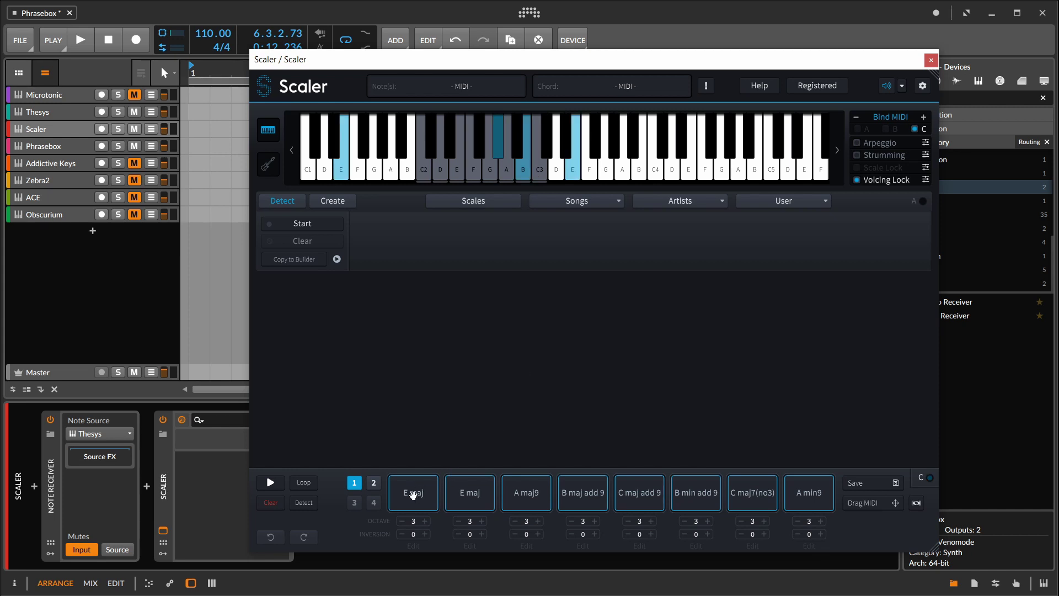
{"action": "left_click", "coordinate": [535, 500]}
{"action": "left_click", "coordinate": [757, 496]}
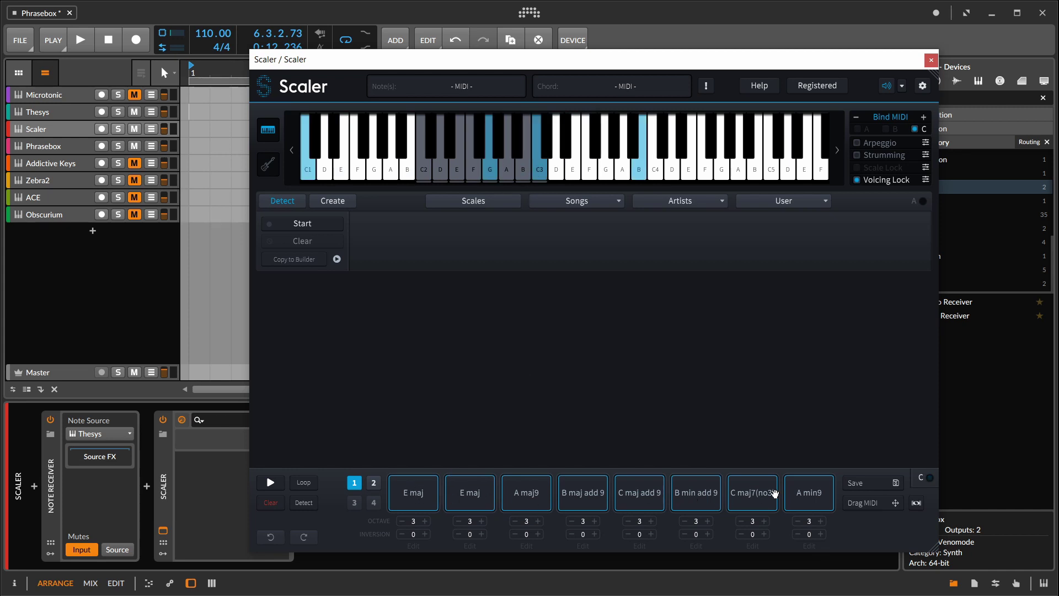
{"action": "left_click", "coordinate": [576, 199]}
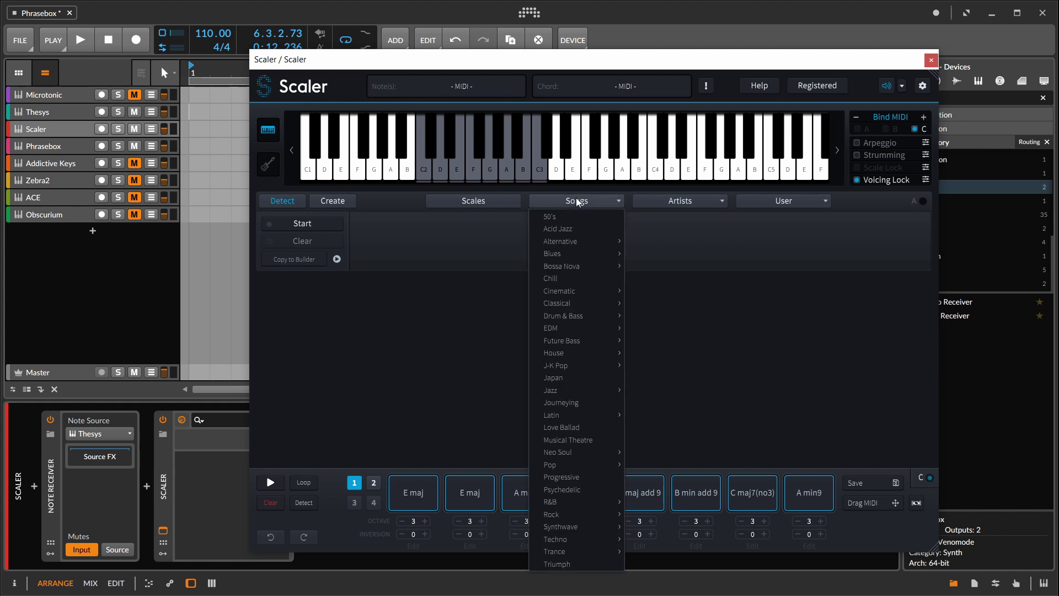
{"action": "mouse_move", "coordinate": [602, 242]}
{"action": "left_click", "coordinate": [654, 242]}
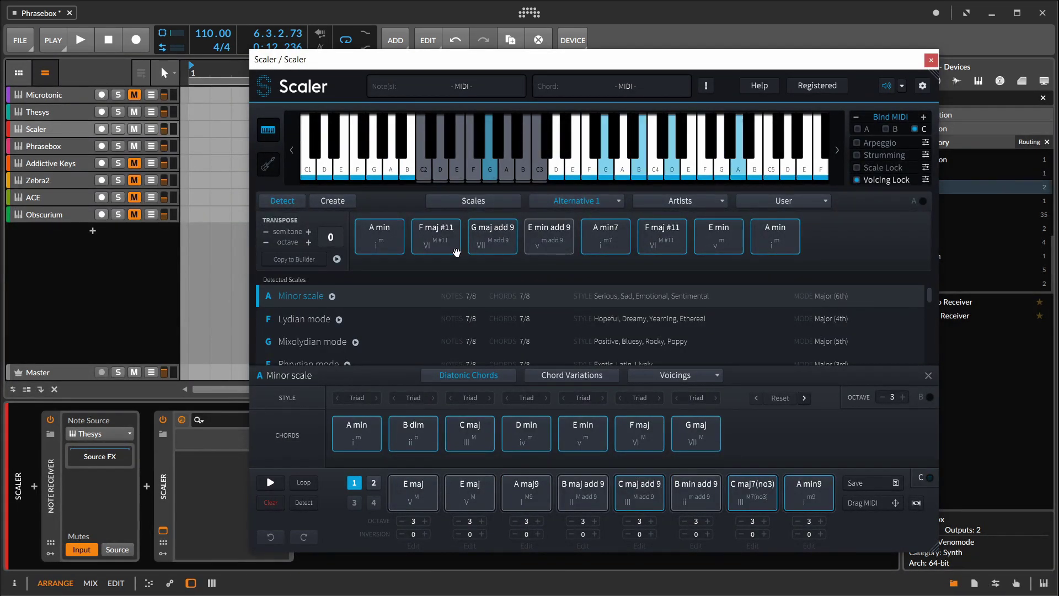
{"action": "left_click", "coordinate": [293, 258]}
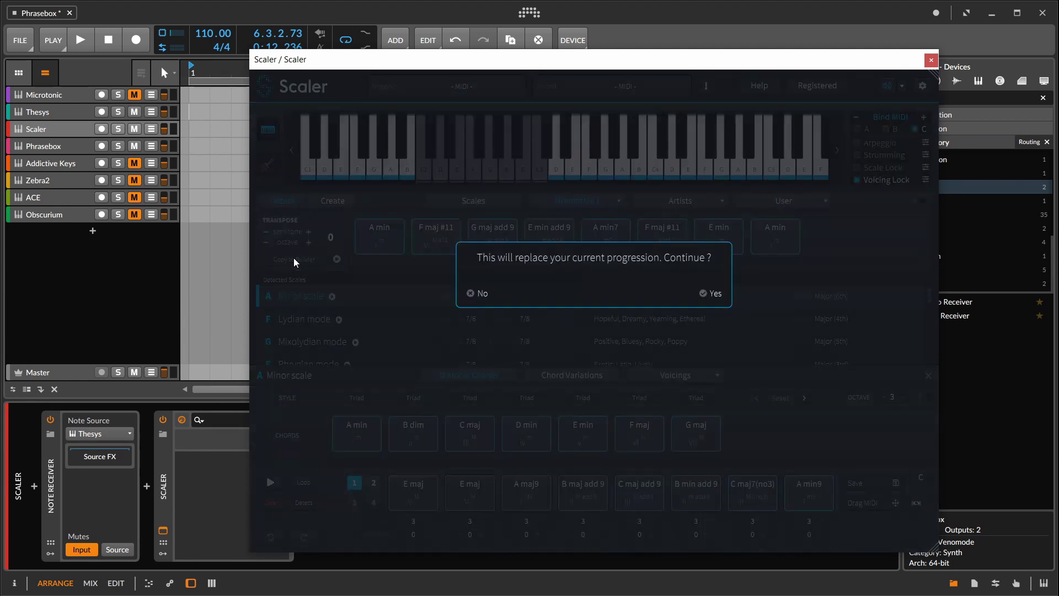
{"action": "left_click", "coordinate": [703, 294]}
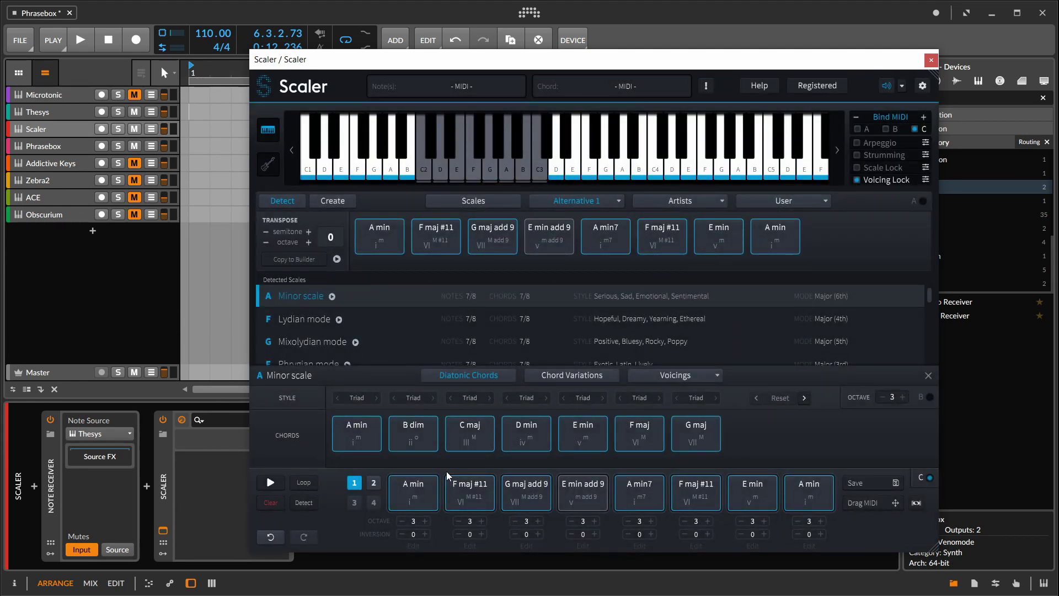
Step: Audition the new A min, E min add 9 and final A min chords
{"action": "left_click", "coordinate": [418, 480]}
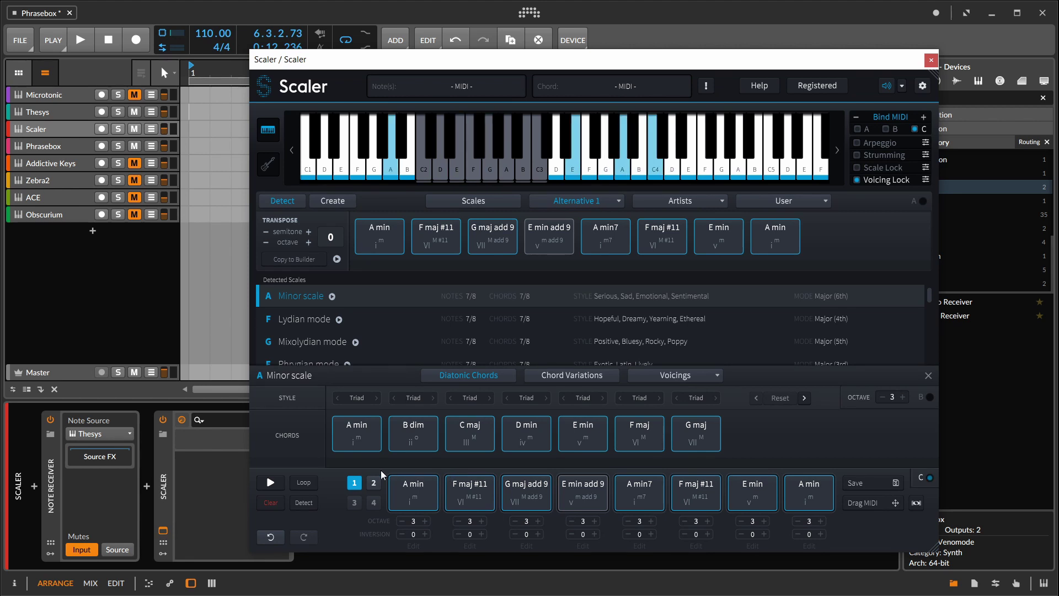
{"action": "left_click", "coordinate": [595, 508]}
{"action": "left_click", "coordinate": [808, 494]}
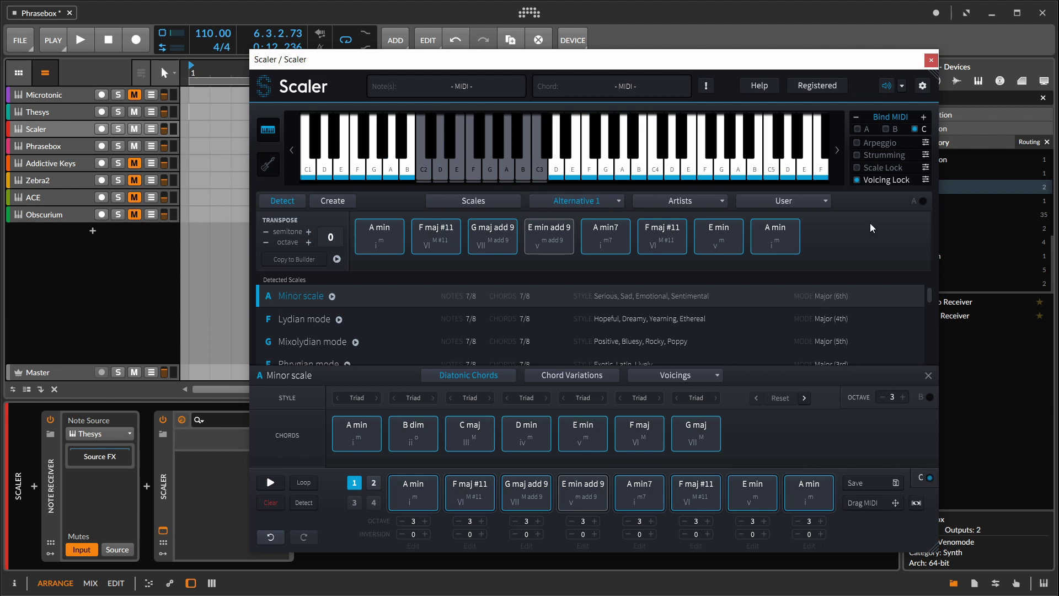
{"action": "left_click", "coordinate": [779, 123]}
Step: Replace the progression with the Alternative 2 song chords and close Scaler
{"action": "left_click", "coordinate": [576, 205]}
{"action": "mouse_move", "coordinate": [607, 242]}
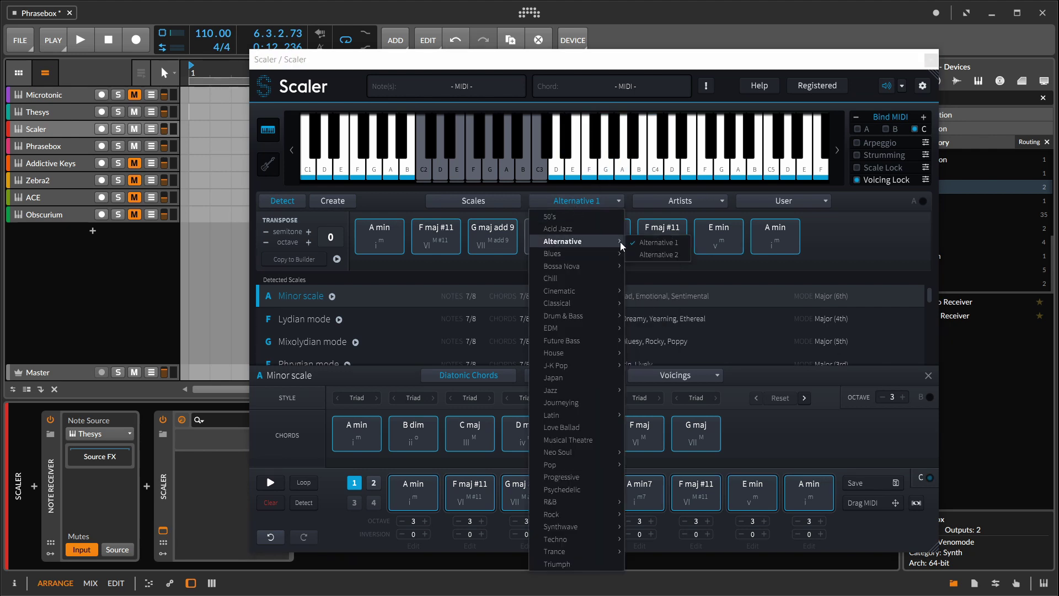
{"action": "left_click", "coordinate": [642, 254]}
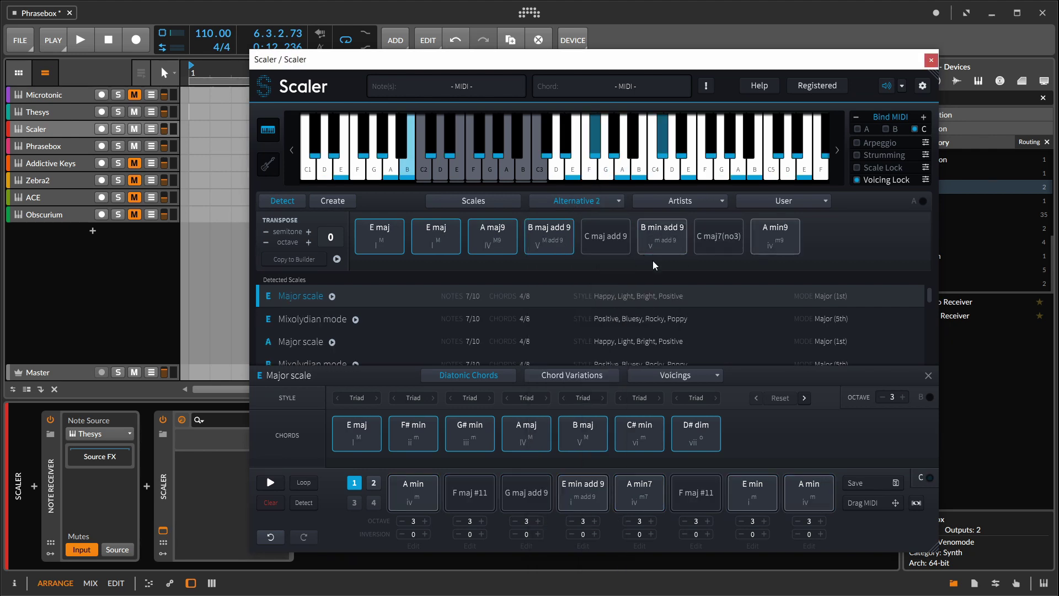
{"action": "left_click", "coordinate": [316, 259]}
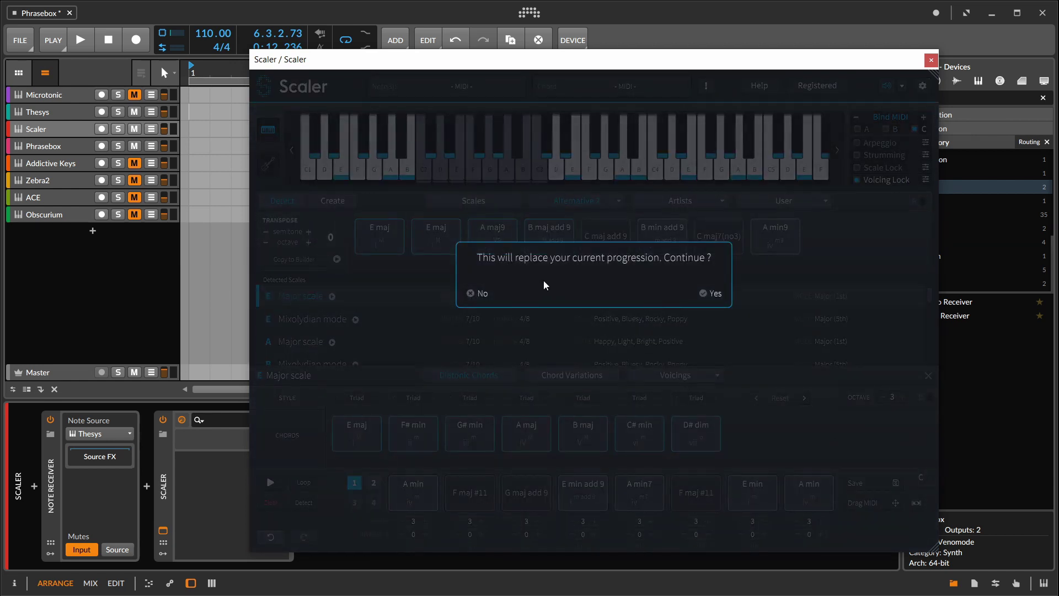
{"action": "left_click", "coordinate": [708, 297]}
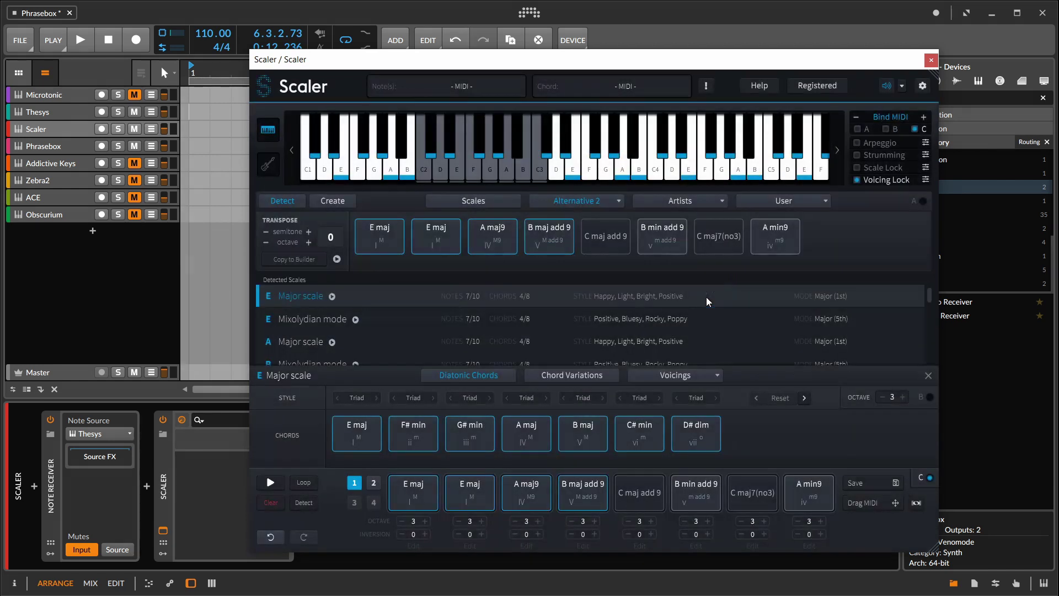
{"action": "left_click", "coordinate": [931, 60]}
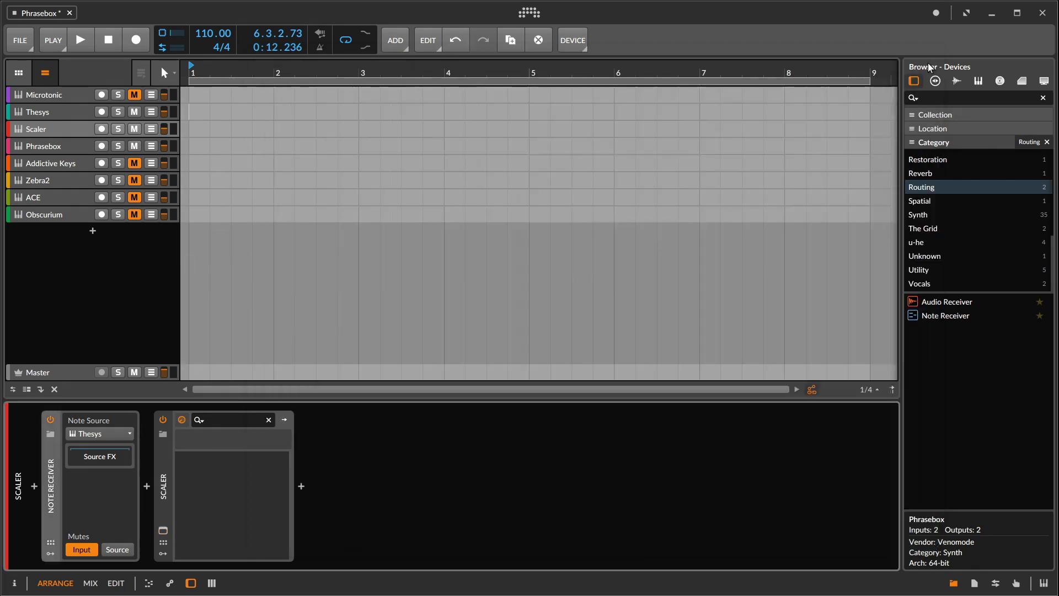
Step: Step through the Thesys, Scaler and Phrasebox tracks to the Addictive Keys device chain
{"action": "left_click", "coordinate": [59, 112]}
{"action": "left_click", "coordinate": [59, 126]}
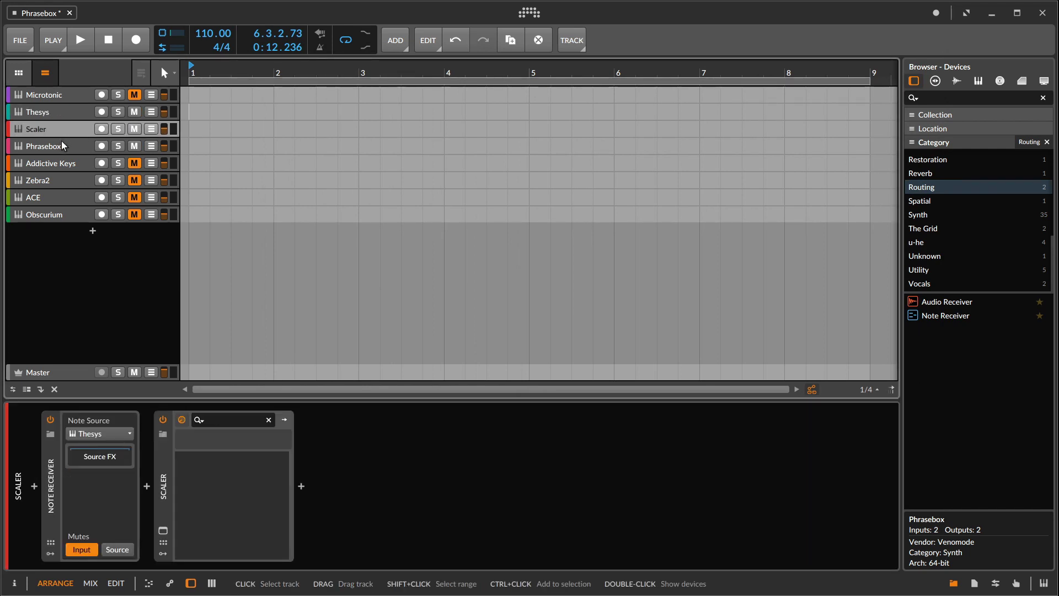
{"action": "left_click", "coordinate": [62, 144]}
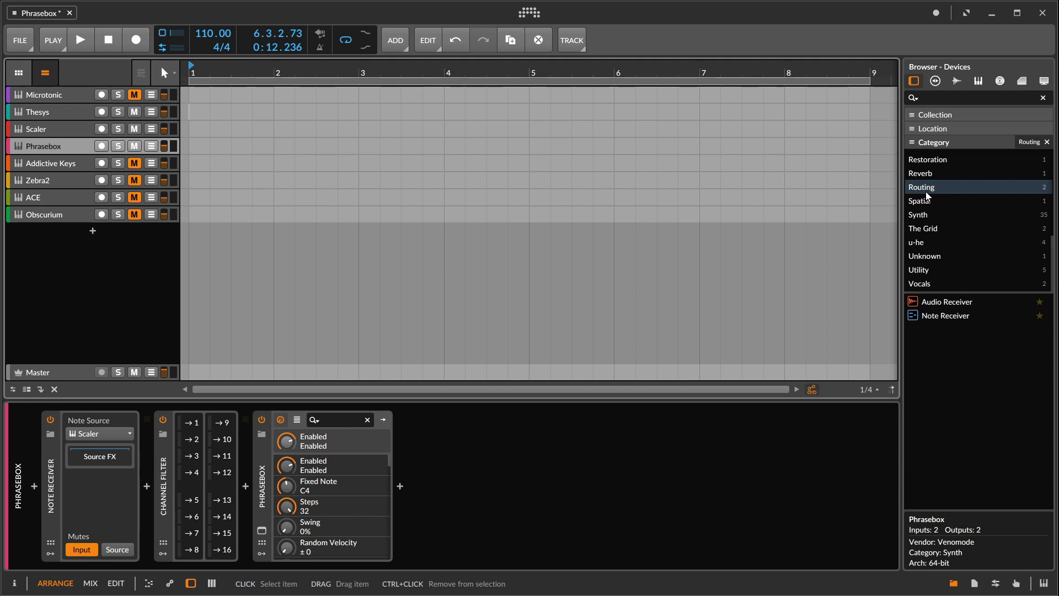
{"action": "left_click", "coordinate": [76, 166]}
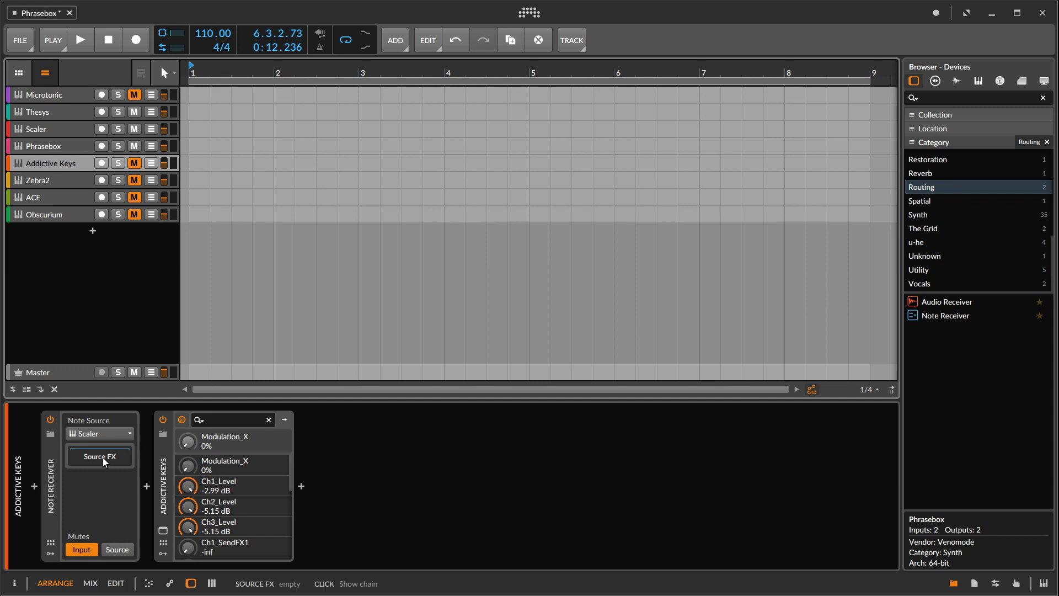
Step: Set the Addictive Keys Note Receiver's source to the Scaler device
{"action": "left_click", "coordinate": [115, 435]}
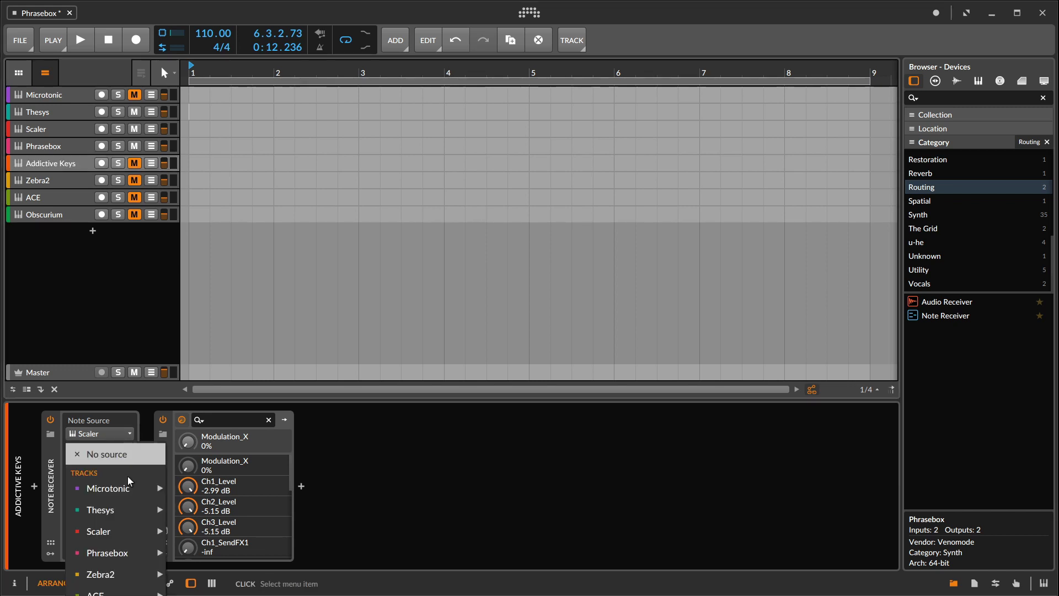
{"action": "mouse_move", "coordinate": [131, 536]}
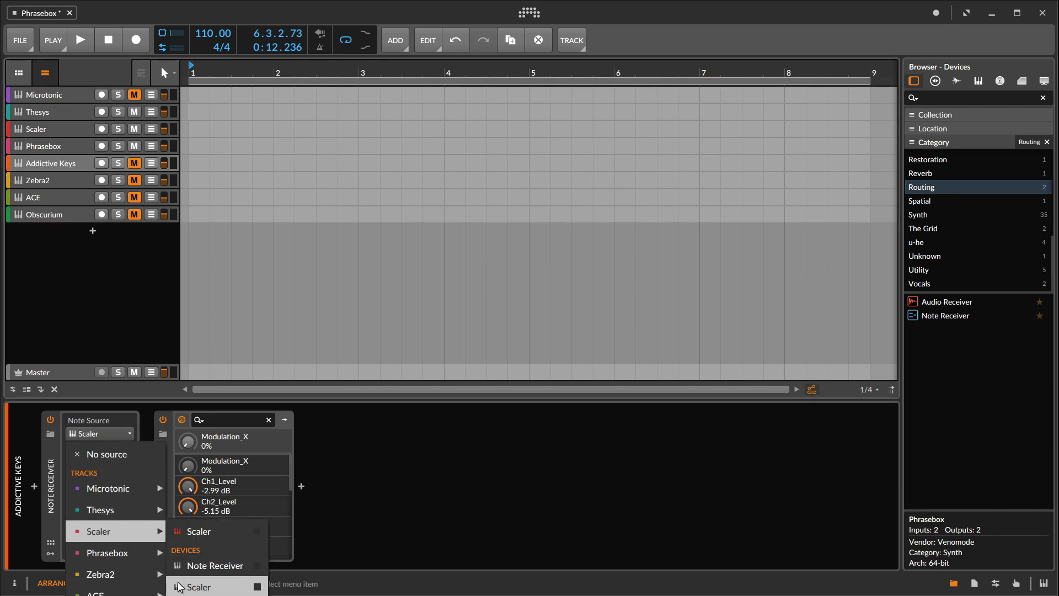
{"action": "left_click", "coordinate": [199, 586]}
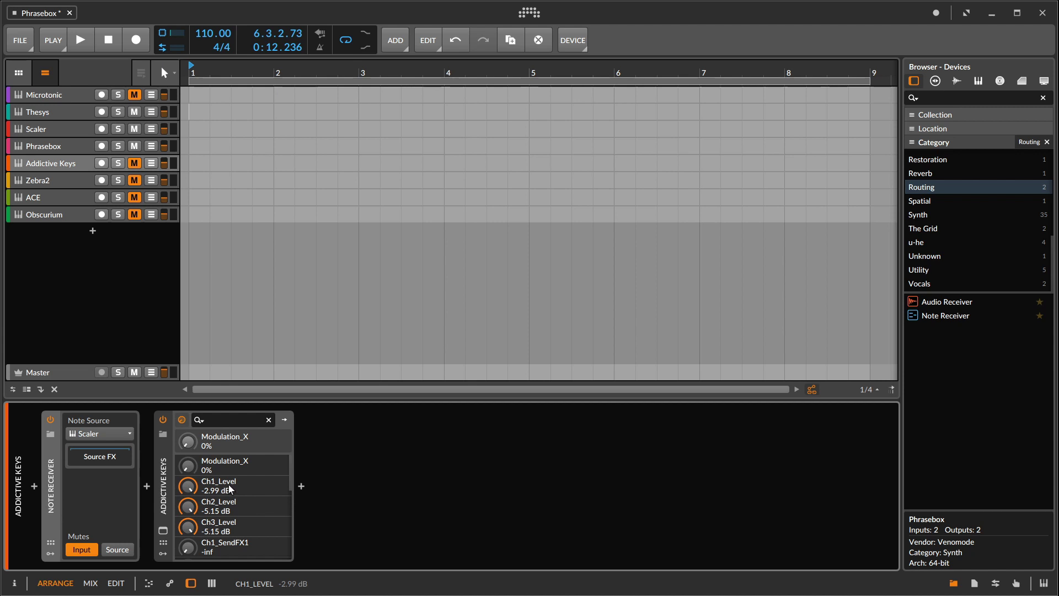
Step: Unmute Addictive Keys, play it, stop back at bar 1, and mute it again
{"action": "left_click", "coordinate": [135, 164]}
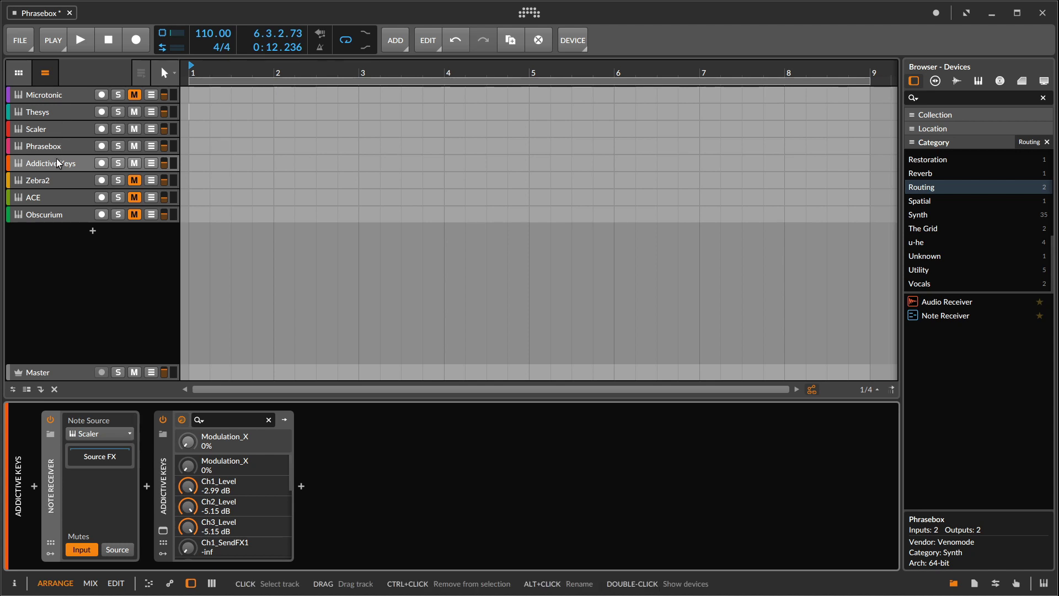
{"action": "left_click", "coordinate": [84, 38]}
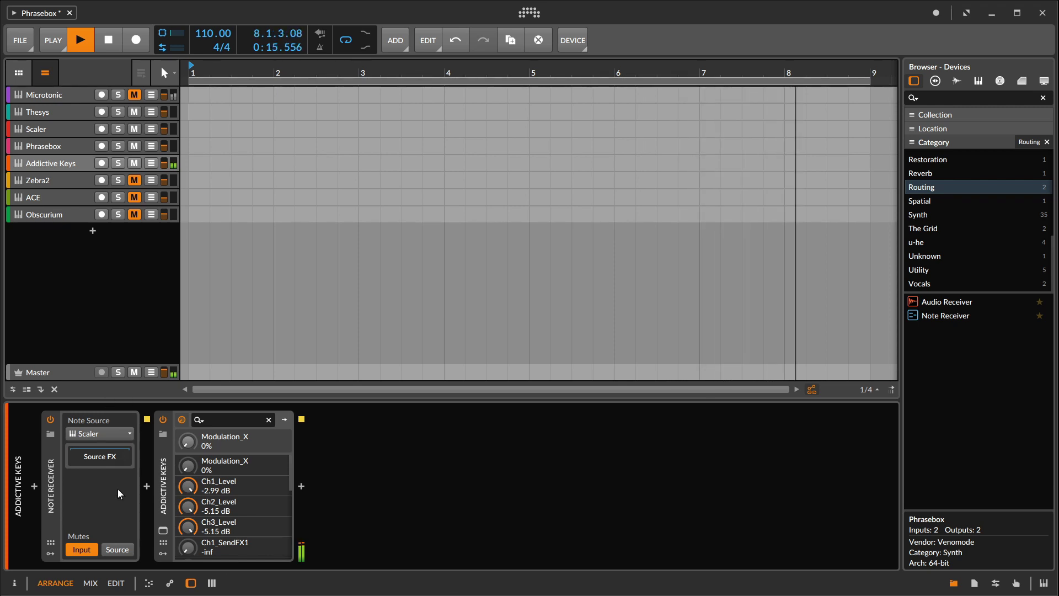
{"action": "left_click", "coordinate": [109, 36]}
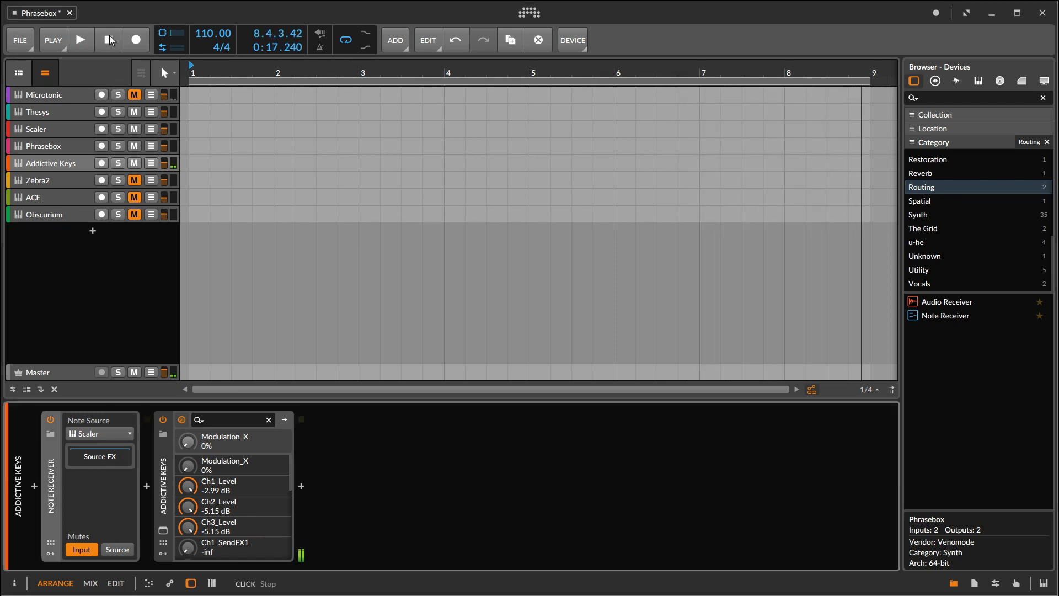
{"action": "left_click", "coordinate": [110, 36]}
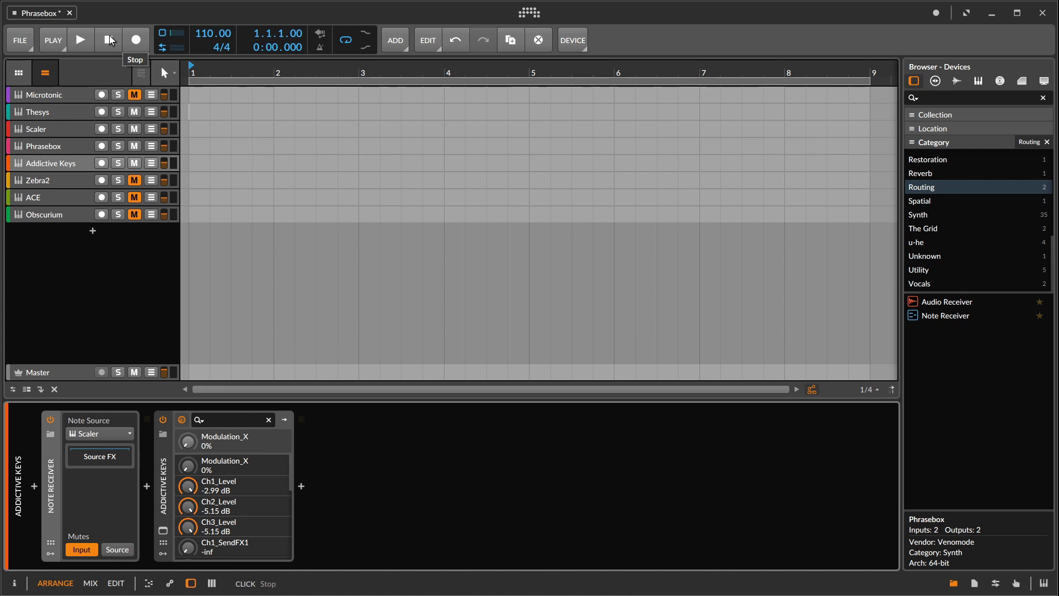
{"action": "left_click", "coordinate": [134, 163]}
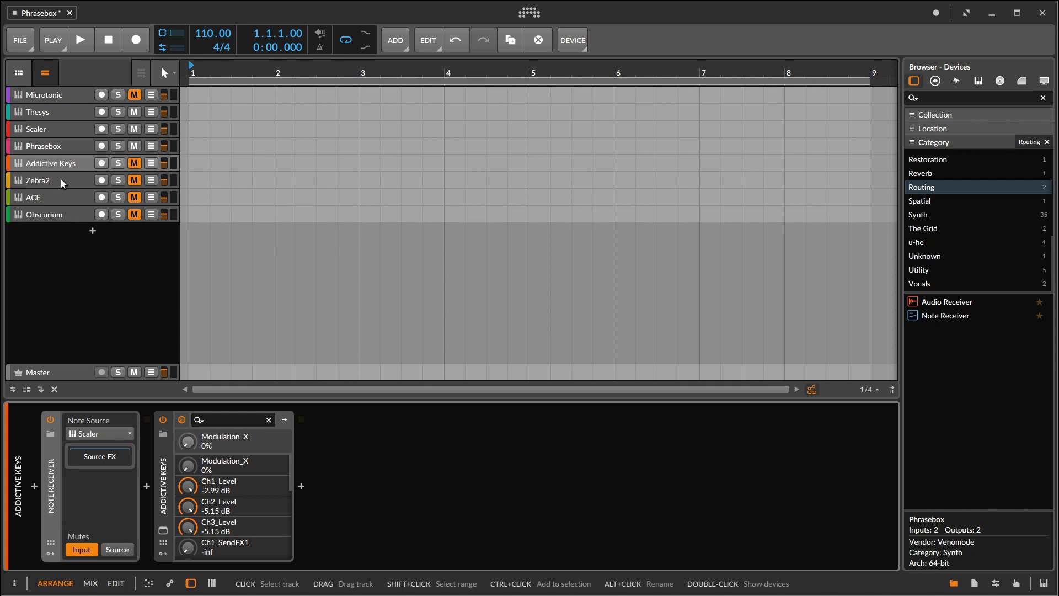
Step: Drag the ACE track above Zebra2, glance at Obscurium's chain, then reselect ACE
{"action": "left_click", "coordinate": [60, 198]}
{"action": "left_click_drag", "start_coordinate": [60, 184], "coordinate": [57, 174]}
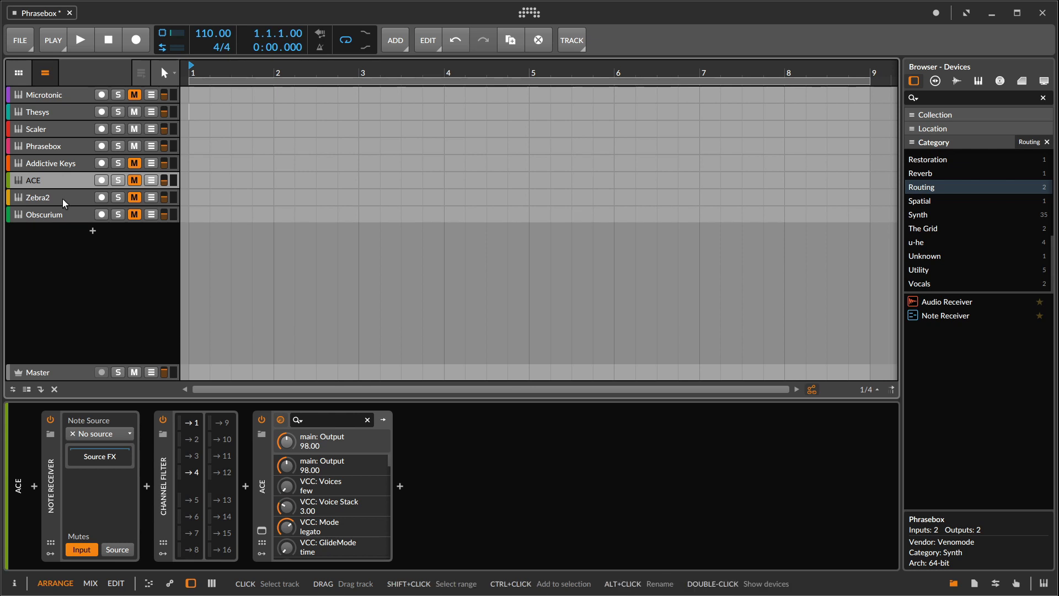
{"action": "left_click", "coordinate": [64, 215]}
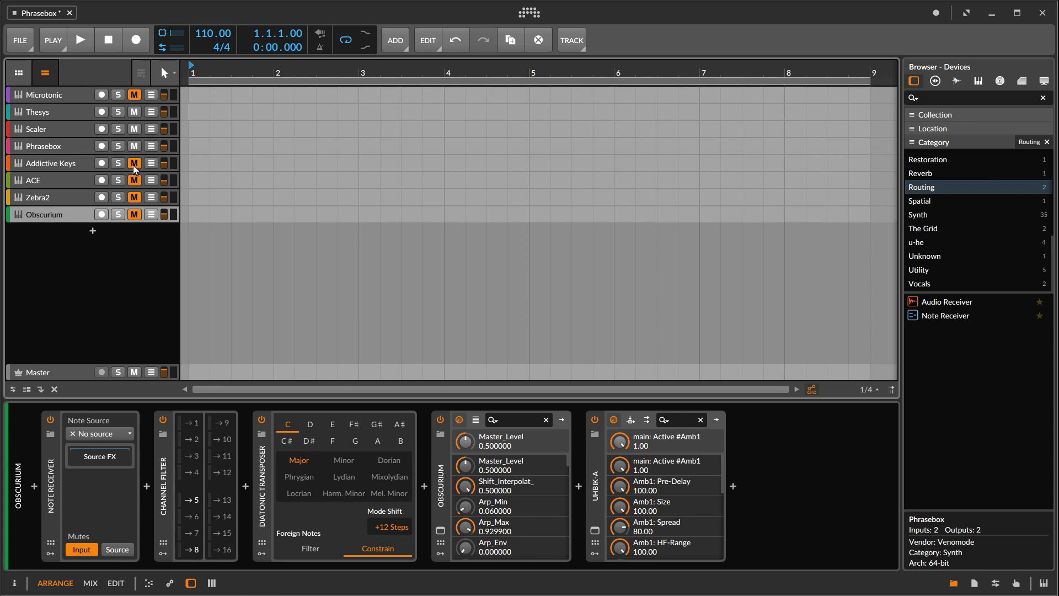
{"action": "left_click", "coordinate": [68, 184]}
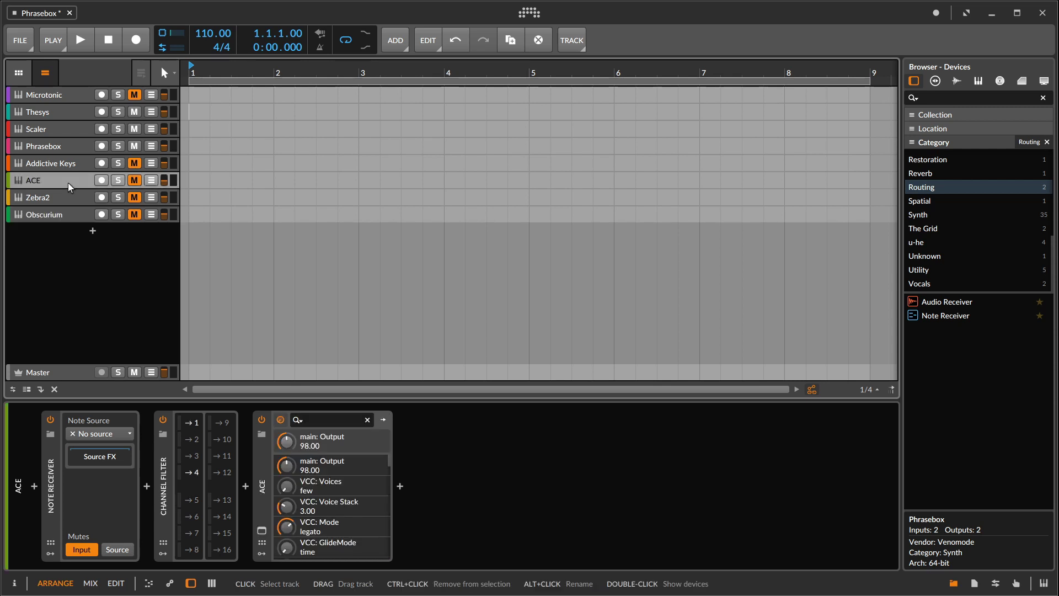
Step: Set ACE's note source to the Phrasebox track and confirm its eX Buttery patch in the ACE window
{"action": "left_click", "coordinate": [101, 435]}
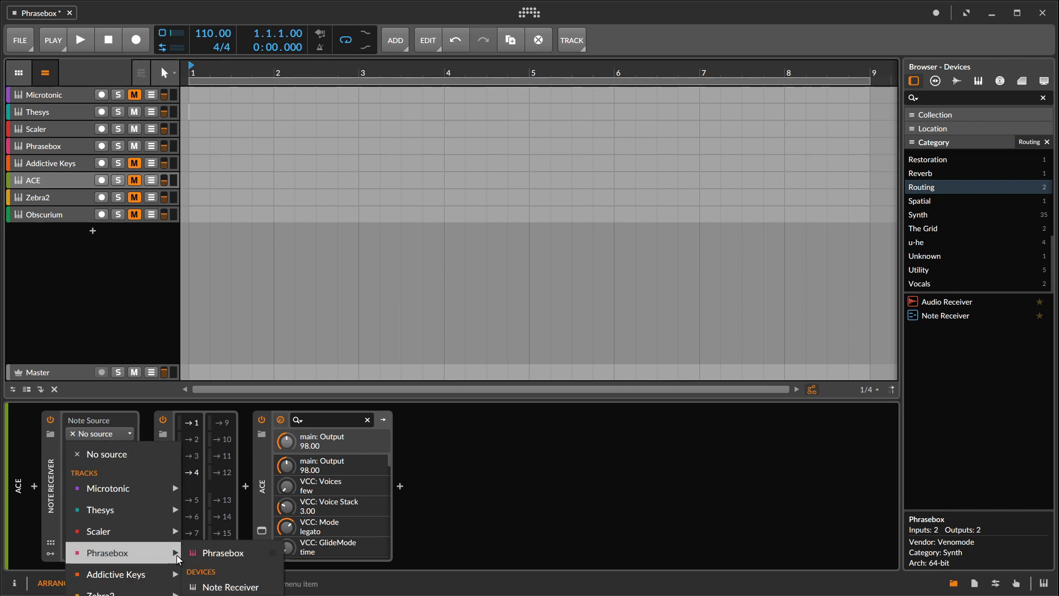
{"action": "left_click", "coordinate": [205, 583]}
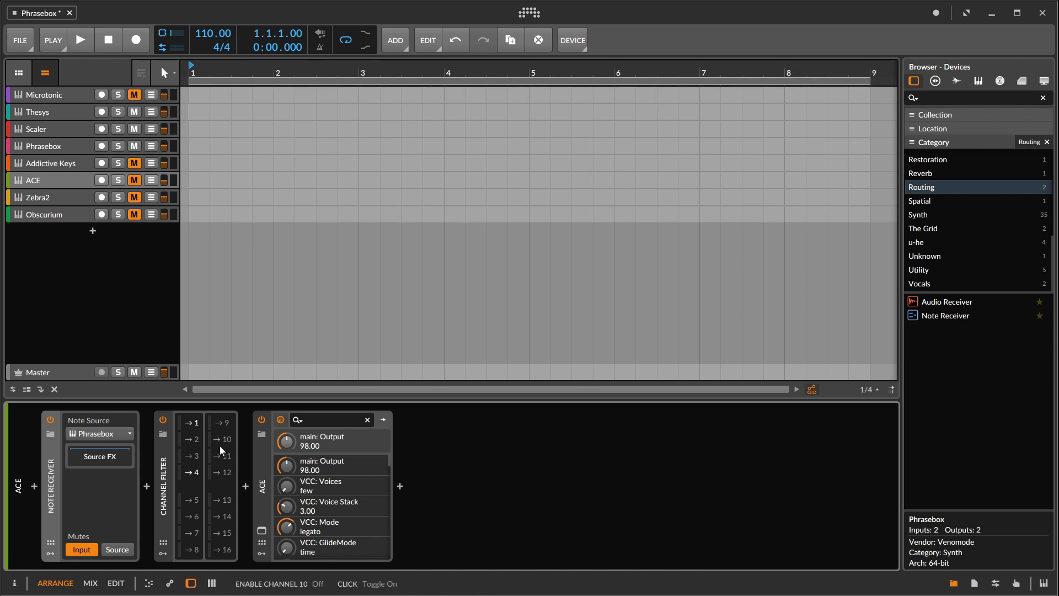
{"action": "left_click", "coordinate": [262, 530]}
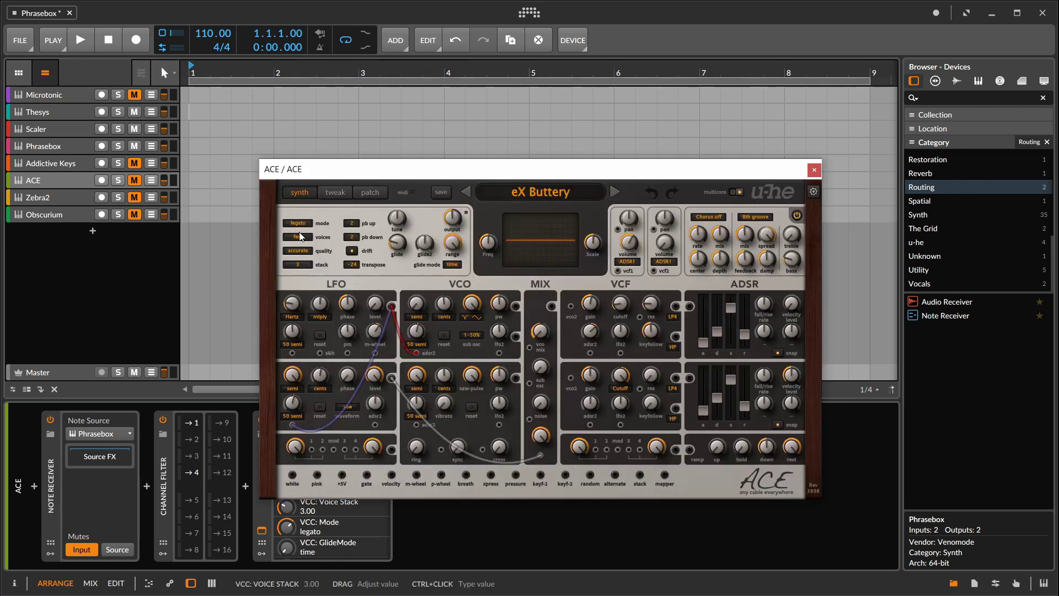
{"action": "left_click_drag", "start_coordinate": [311, 170], "coordinate": [267, 94]}
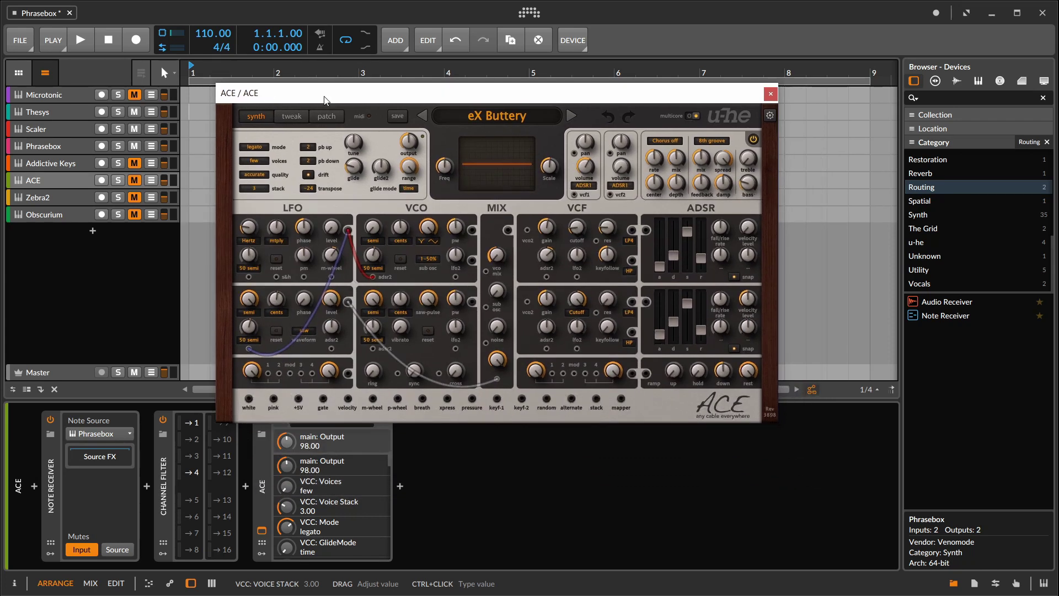
{"action": "left_click", "coordinate": [336, 117]}
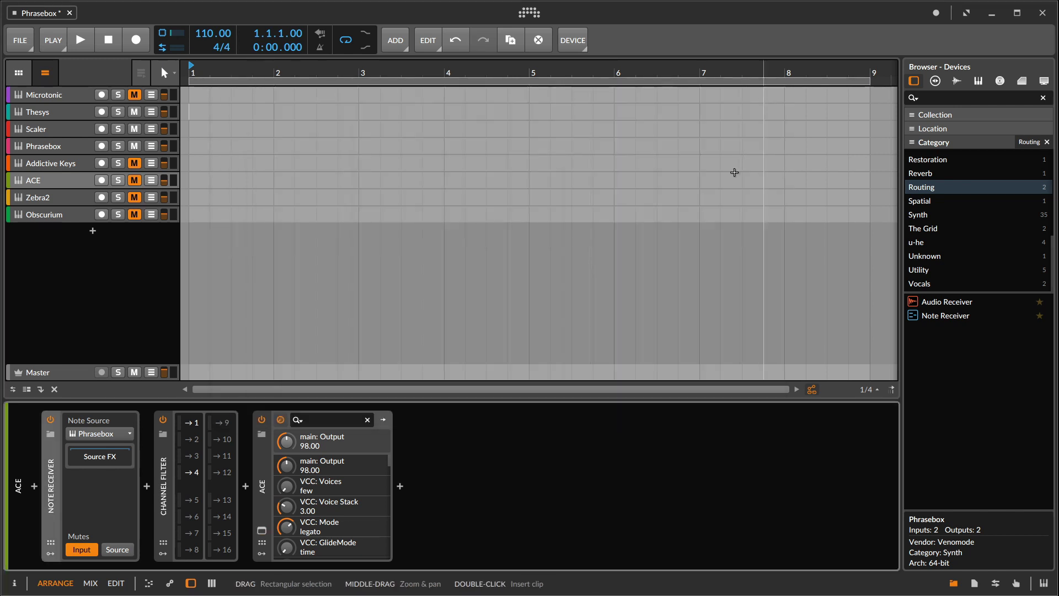
{"action": "left_click", "coordinate": [771, 94]}
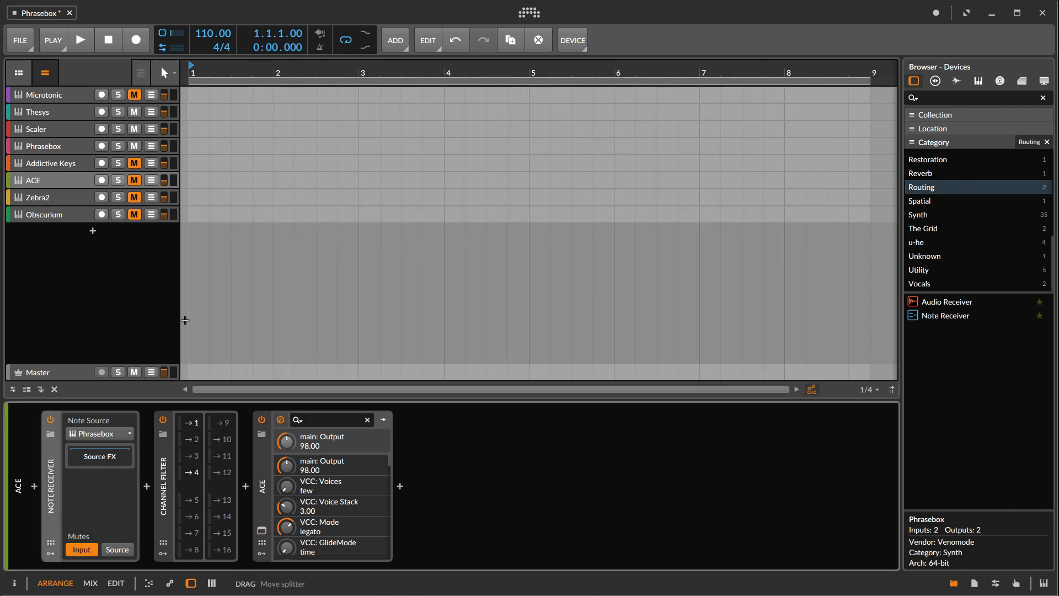
Step: Open the Phrasebox plug-in window and check the MIDI channels of note rows 1 and 2
{"action": "left_click", "coordinate": [49, 148]}
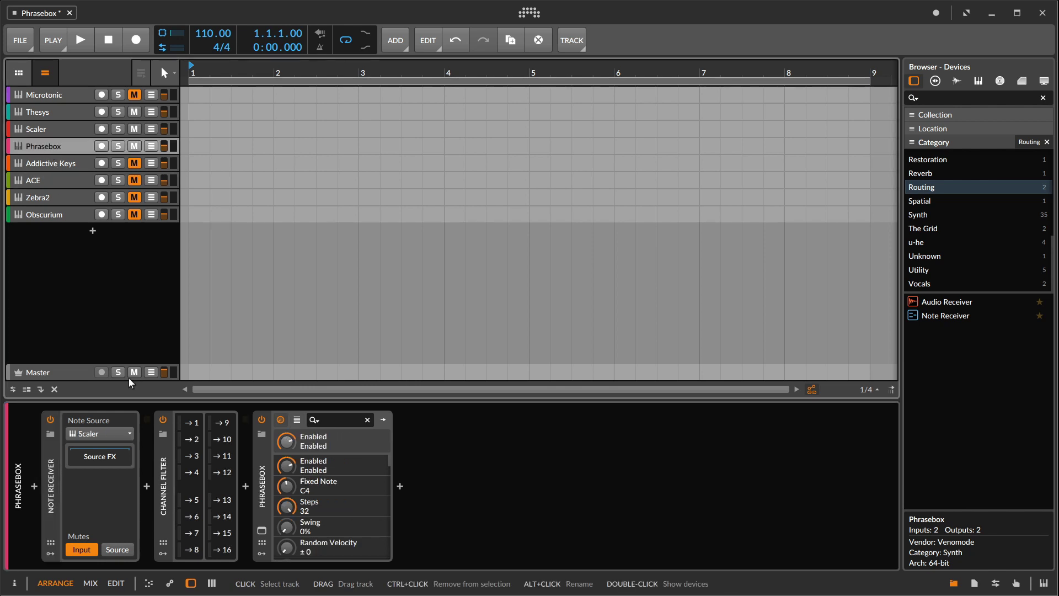
{"action": "left_click", "coordinate": [262, 525]}
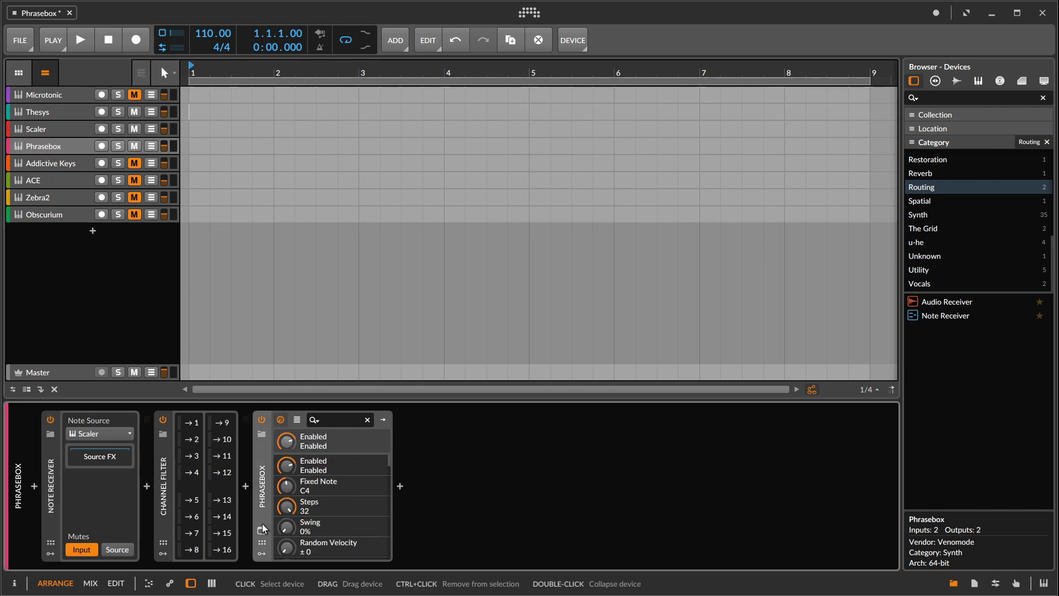
{"action": "left_click", "coordinate": [262, 528]}
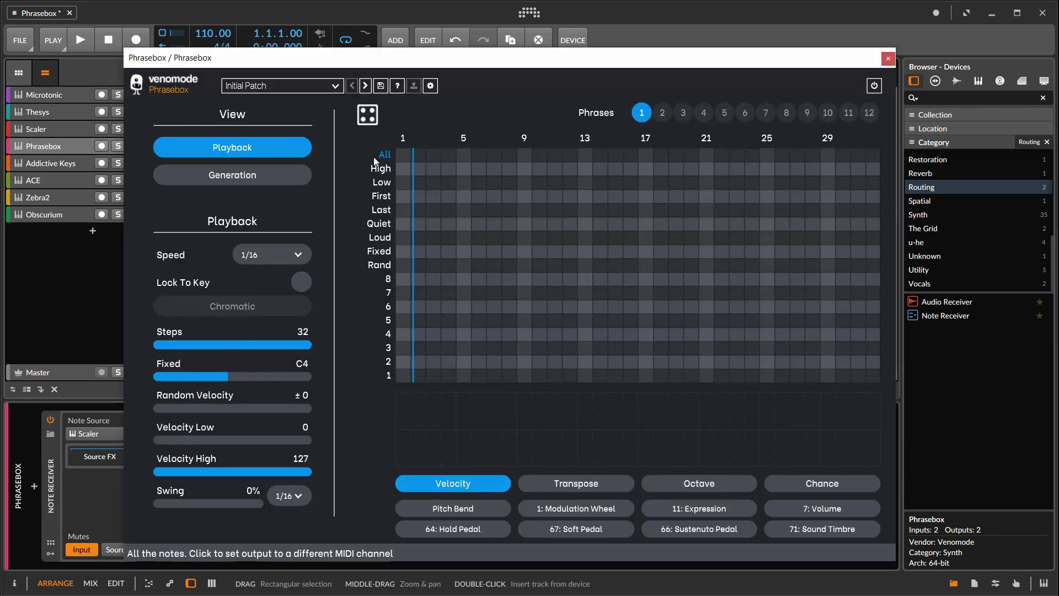
{"action": "left_click_drag", "start_coordinate": [389, 57], "coordinate": [391, 25]}
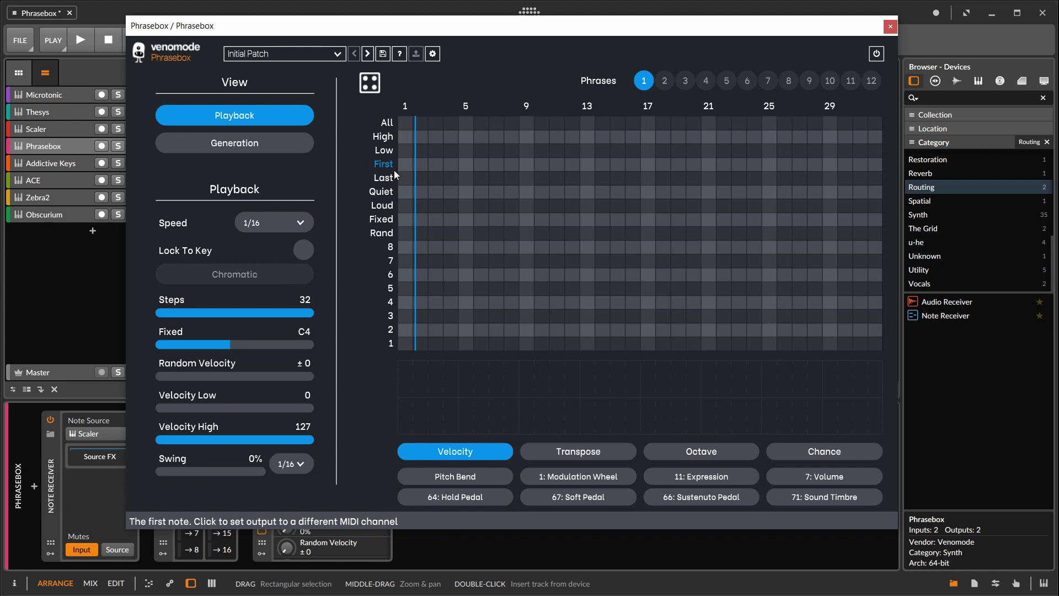
{"action": "left_click", "coordinate": [392, 344]}
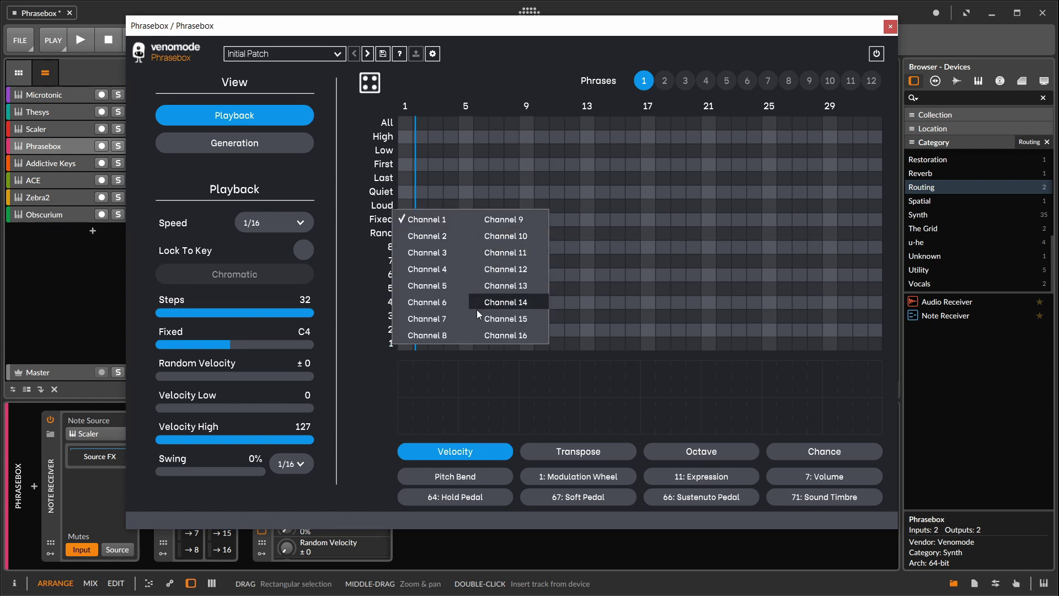
{"action": "left_click", "coordinate": [367, 330]}
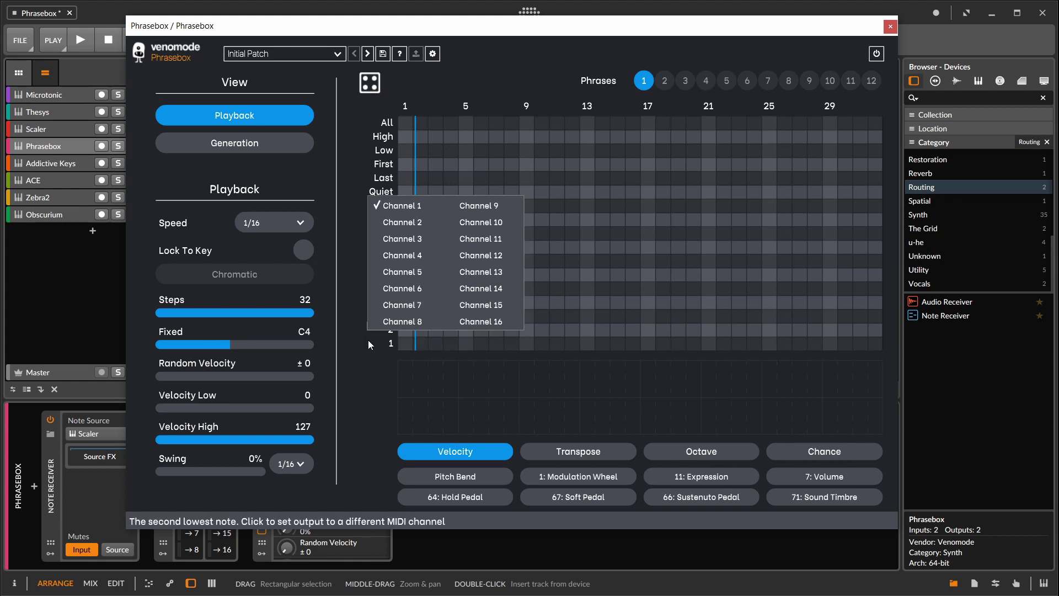
{"action": "left_click", "coordinate": [370, 348]}
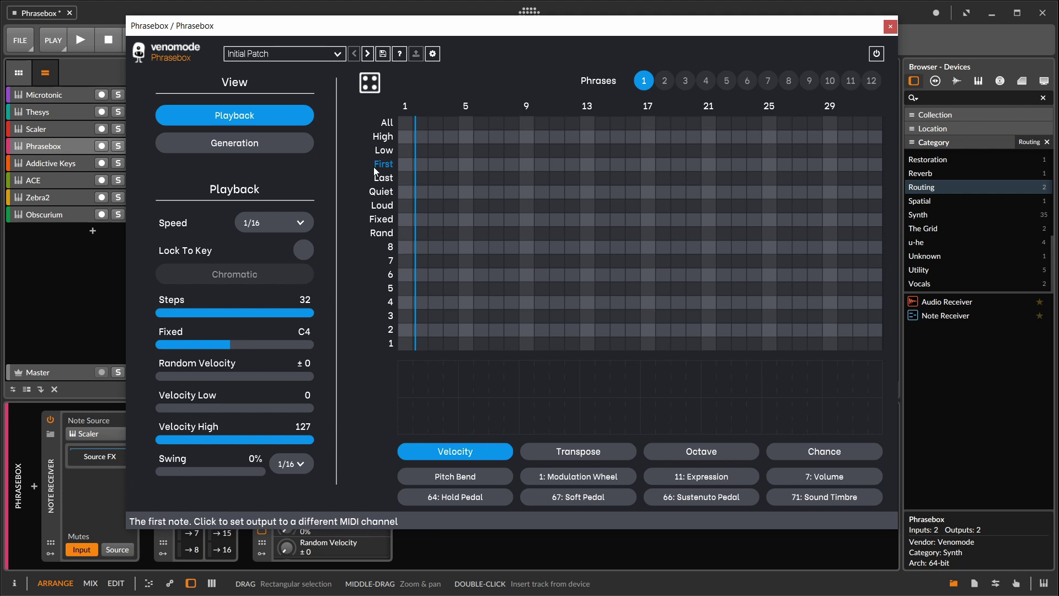
Step: Load the User > Video 002 preset into Phrasebox
{"action": "left_click", "coordinate": [309, 53]}
{"action": "mouse_move", "coordinate": [311, 191]}
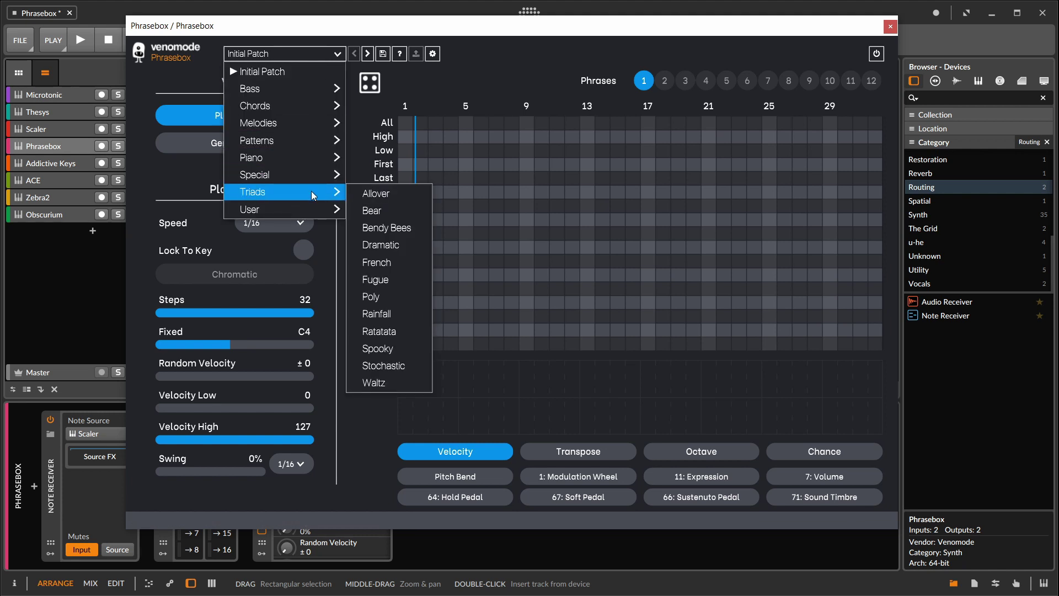
{"action": "mouse_move", "coordinate": [319, 210]}
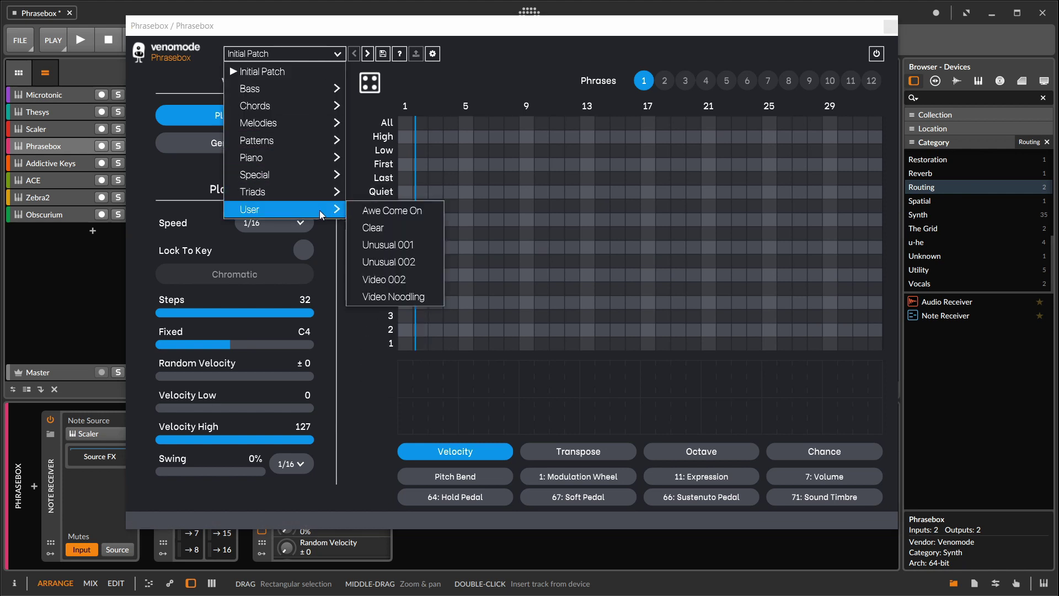
{"action": "left_click", "coordinate": [376, 279]}
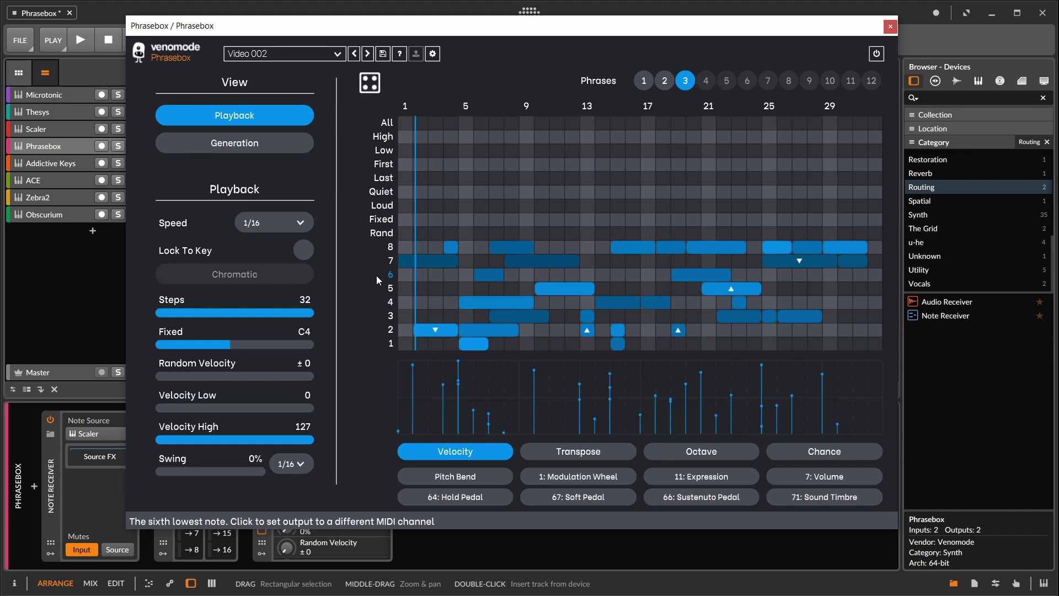
Step: Check the output channels of note rows 8, 7 and 2, then show phrase 1's pattern
{"action": "left_click", "coordinate": [393, 249]}
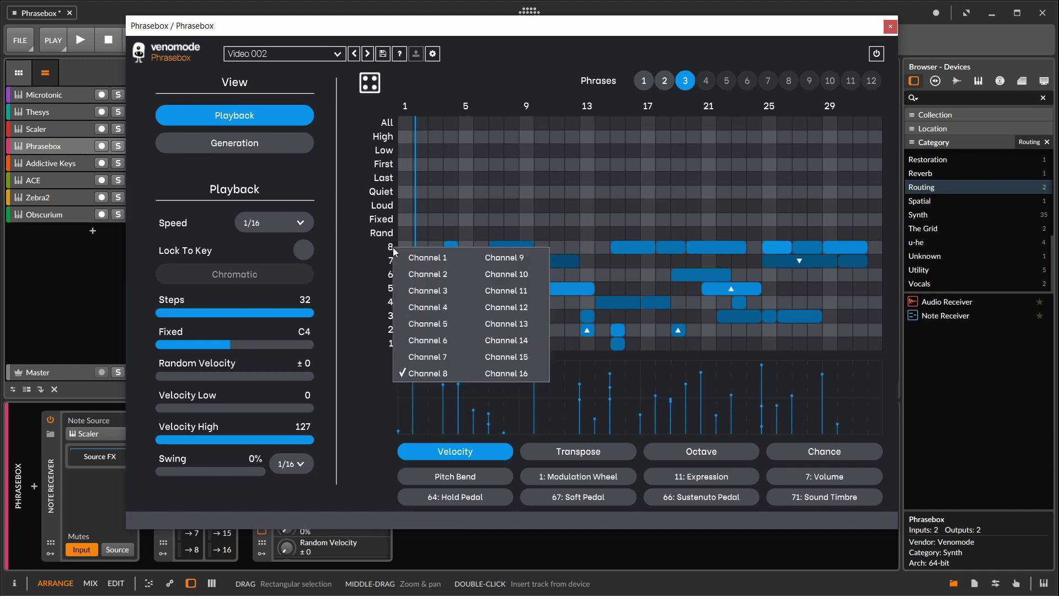
{"action": "left_click", "coordinate": [391, 261]}
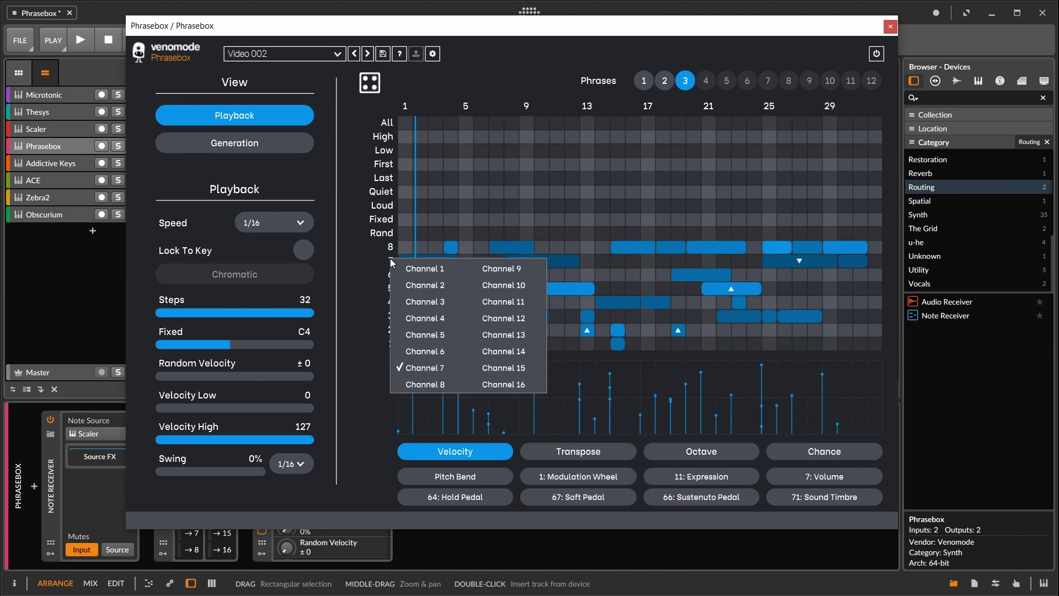
{"action": "left_click", "coordinate": [363, 333]}
{"action": "left_click", "coordinate": [361, 365]}
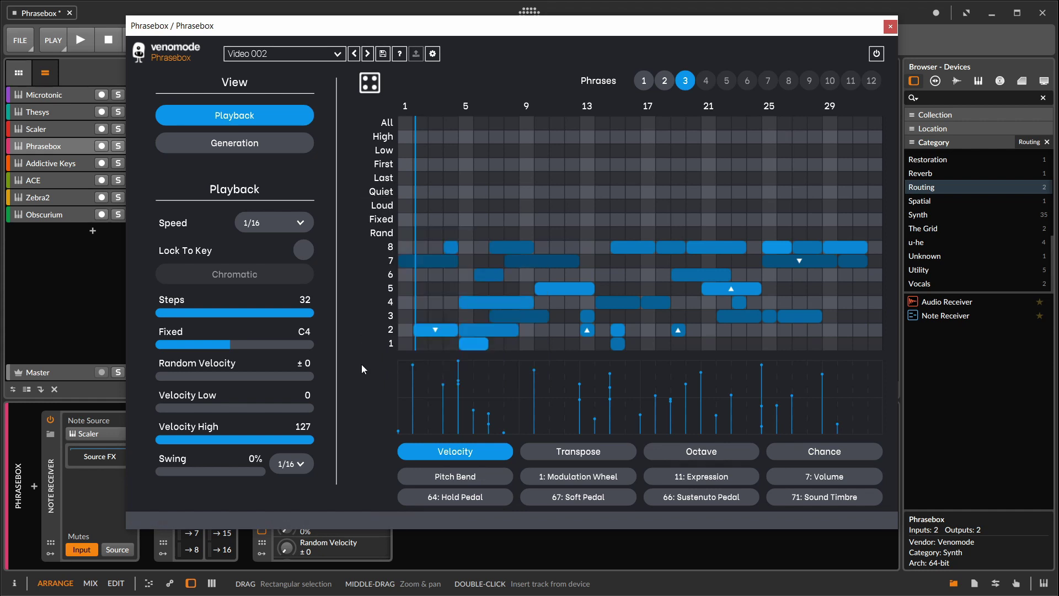
{"action": "left_click", "coordinate": [642, 82]}
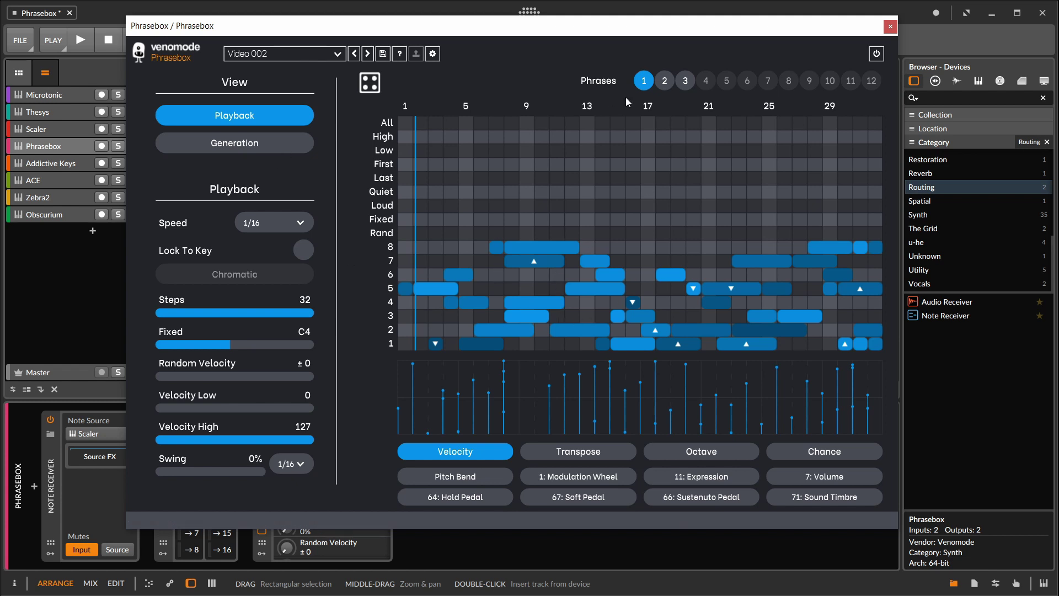
Step: Close the Phrasebox window and unmute the ACE track
{"action": "left_click", "coordinate": [891, 26]}
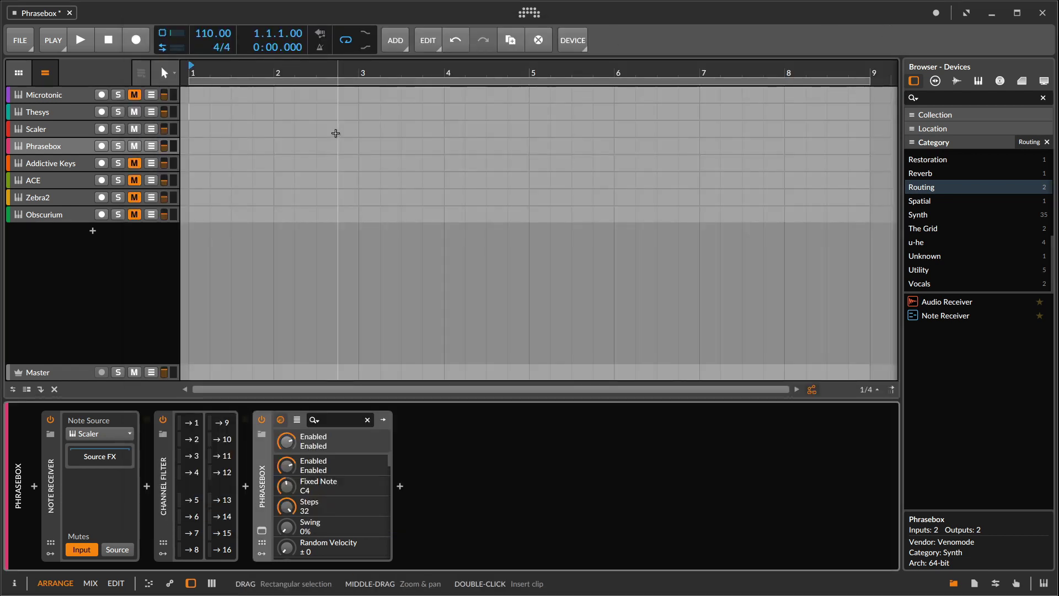
{"action": "left_click", "coordinate": [84, 184]}
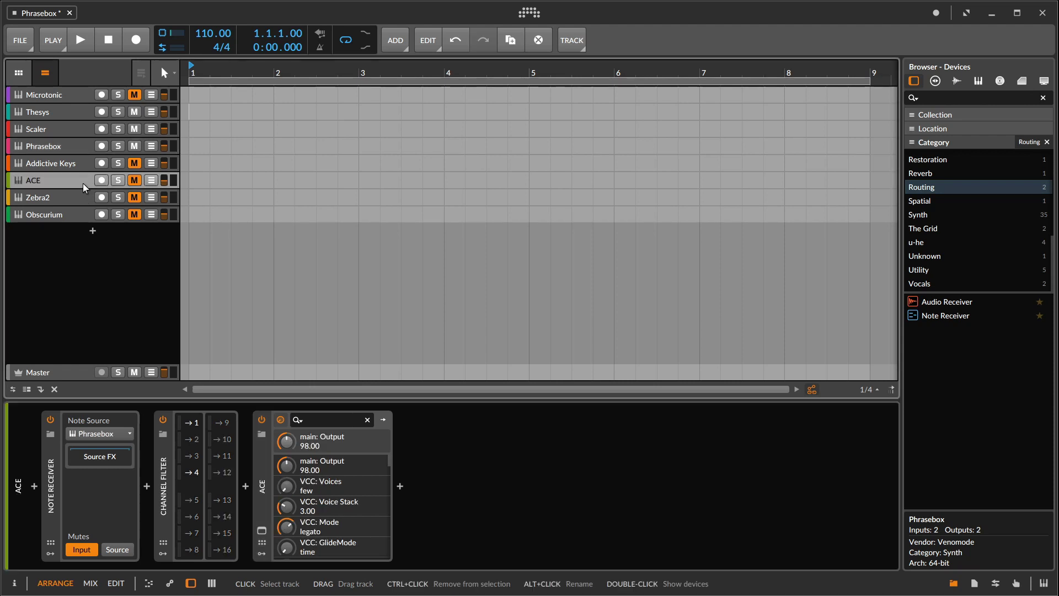
{"action": "left_click", "coordinate": [134, 181]}
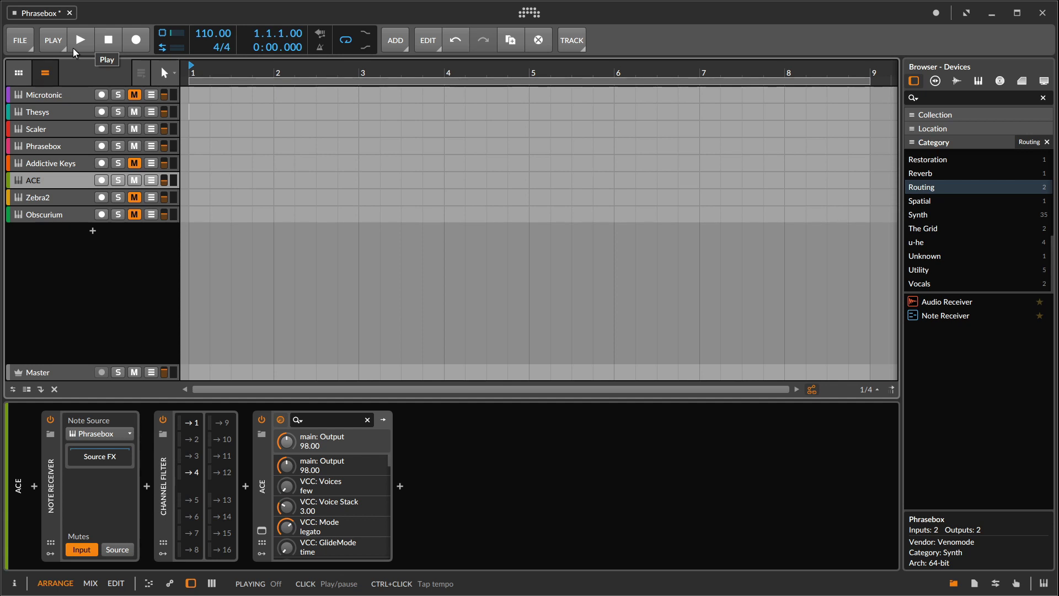
Step: Reopen the Phrasebox plug-in window and move it aside to reveal the tracks
{"action": "left_click", "coordinate": [81, 144]}
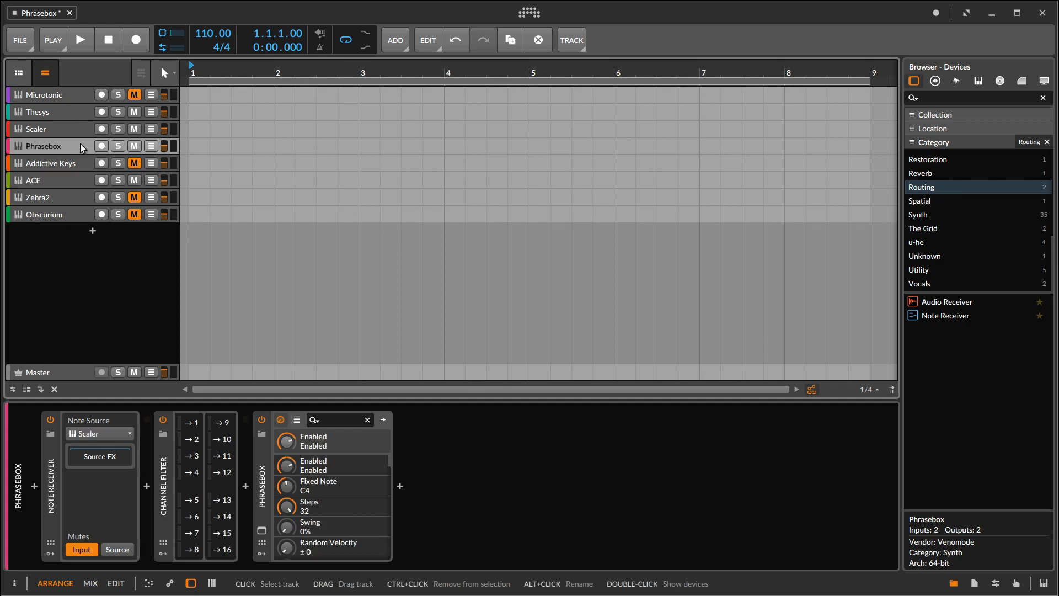
{"action": "left_click", "coordinate": [261, 530]}
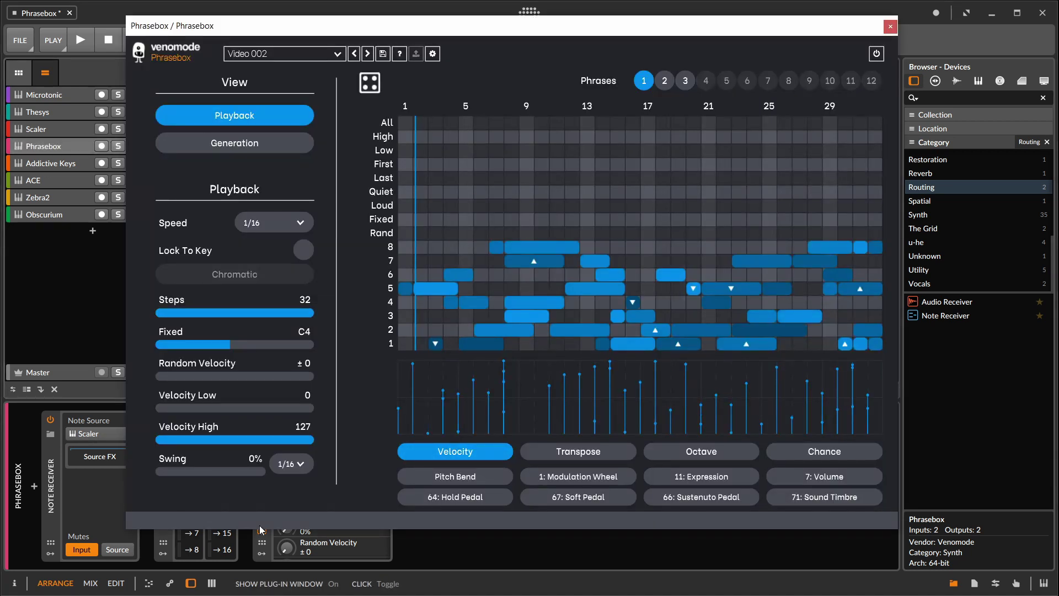
{"action": "left_click_drag", "start_coordinate": [288, 28], "coordinate": [432, 23]}
Step: Disable channel 4 in ACE's Channel Filter and start playback
{"action": "left_click", "coordinate": [60, 184]}
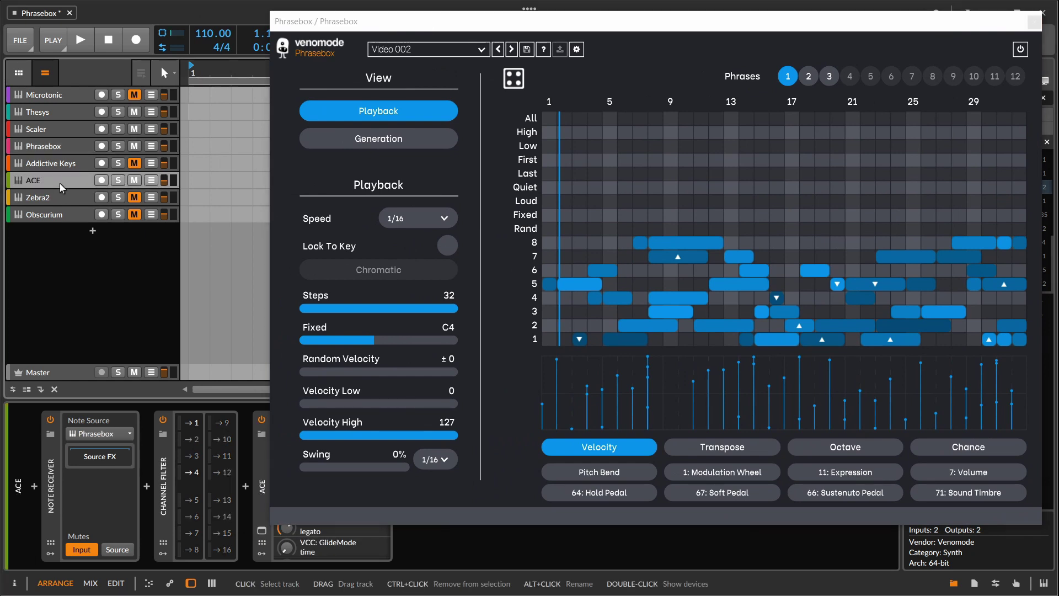
{"action": "left_click", "coordinate": [198, 471]}
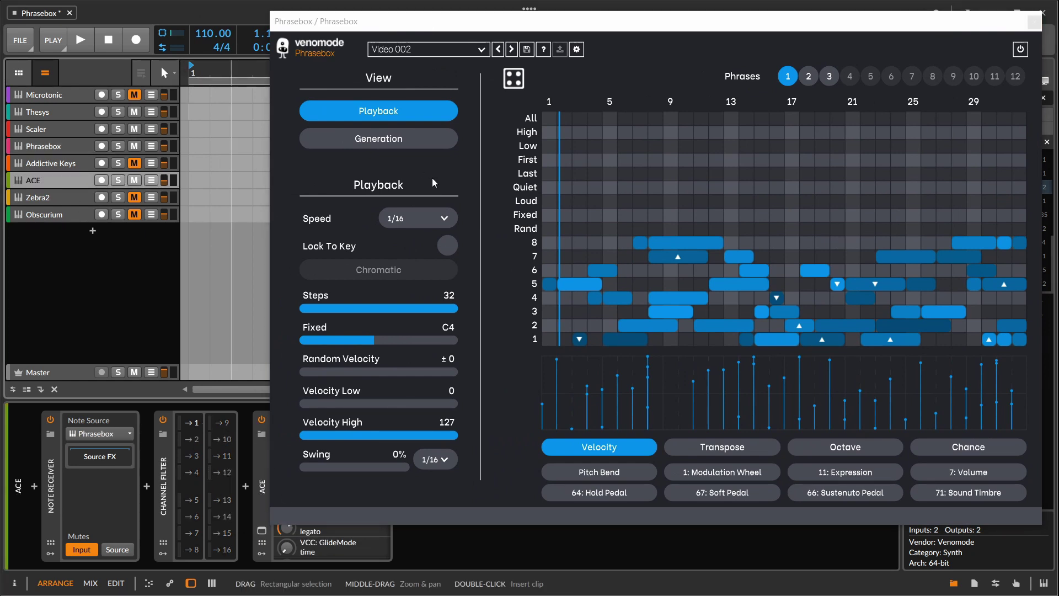
{"action": "left_click", "coordinate": [83, 44]}
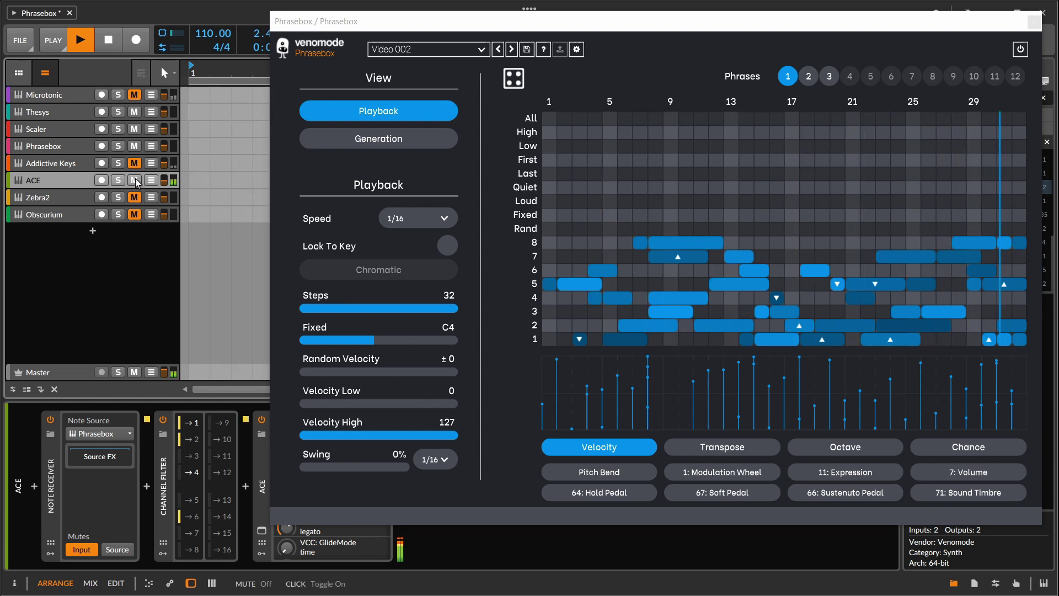
Step: Mute ACE, check Zebra2's EH Kronos arp preset in its window, then unmute Zebra2
{"action": "left_click_drag", "start_coordinate": [135, 181], "coordinate": [134, 197]}
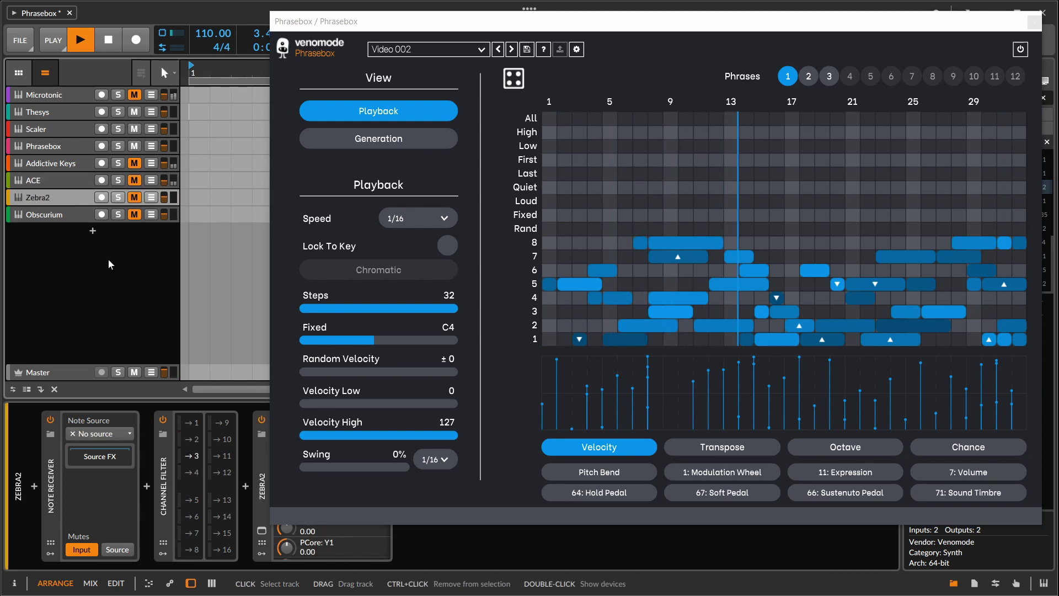
{"action": "left_click", "coordinate": [262, 531]}
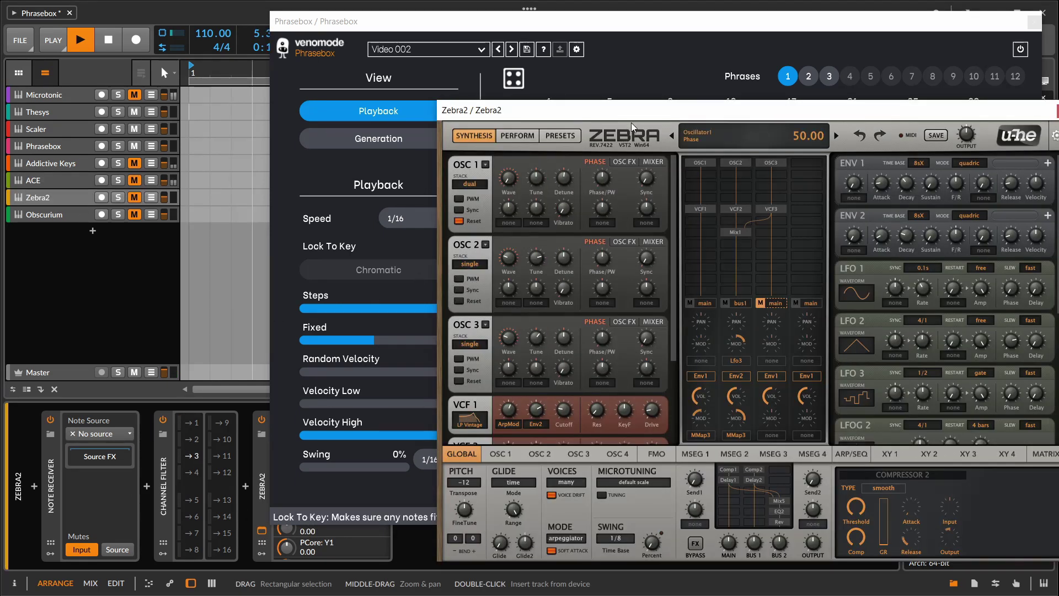
{"action": "left_click_drag", "start_coordinate": [631, 121], "coordinate": [599, 103]}
{"action": "left_click", "coordinate": [538, 118]}
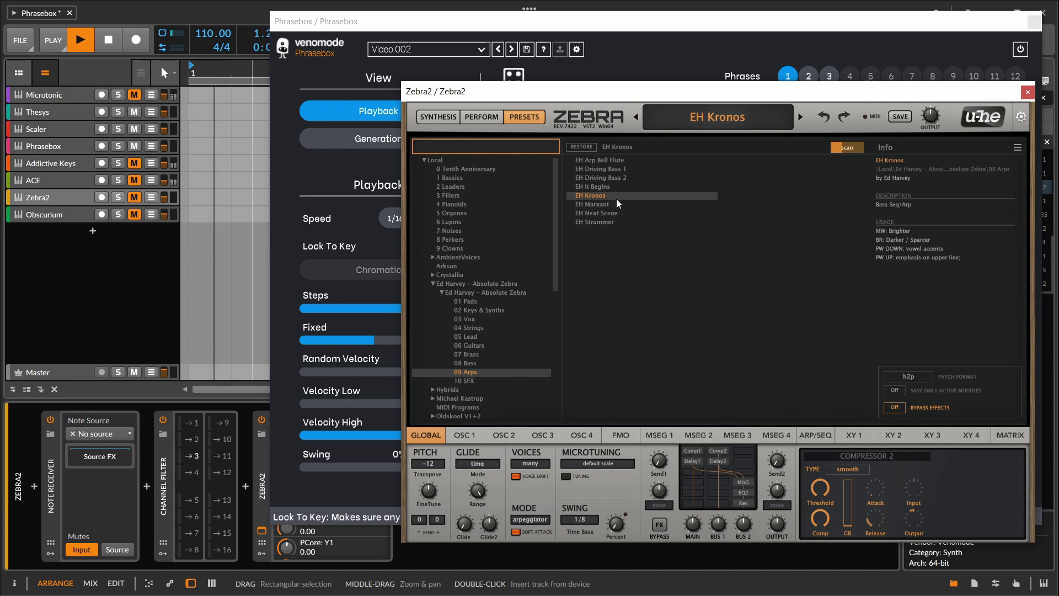
{"action": "left_click", "coordinate": [1028, 93]}
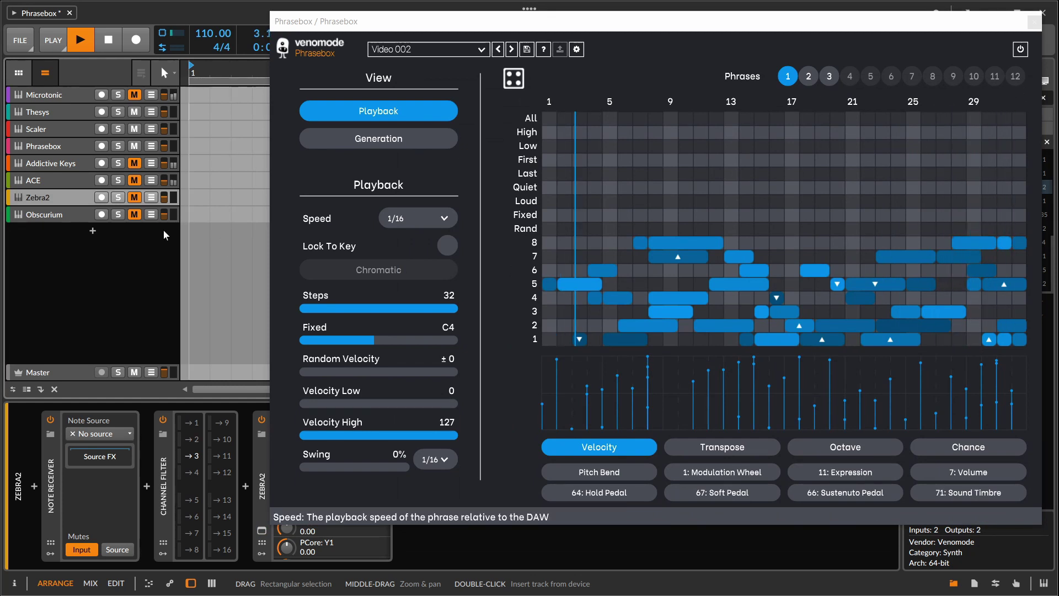
{"action": "left_click", "coordinate": [135, 198]}
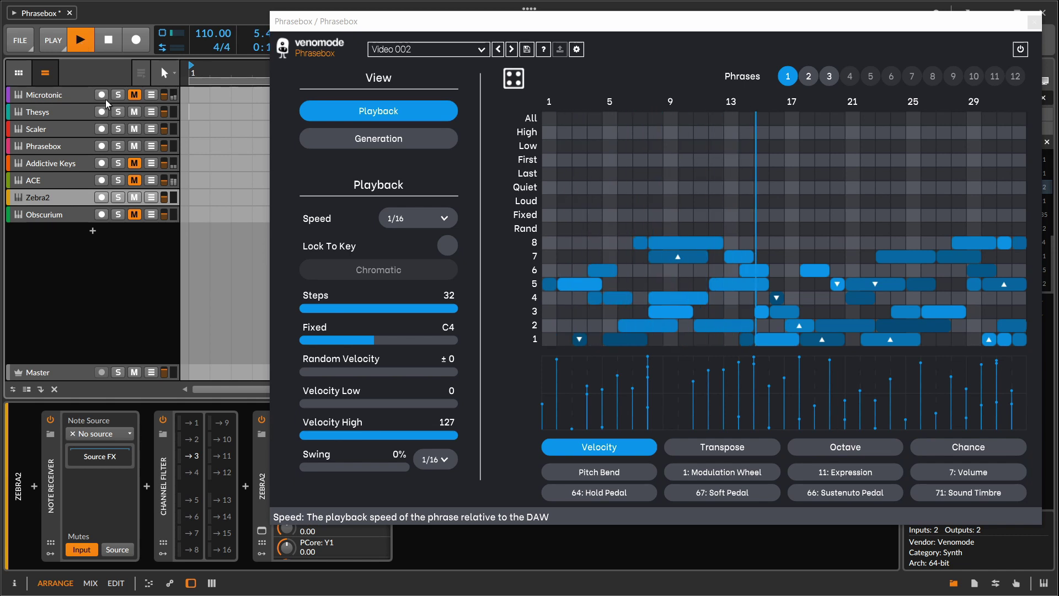
Step: Set Zebra2's Note Receiver source to Tracks > Phrasebox, then stop playback
{"action": "left_click", "coordinate": [108, 435]}
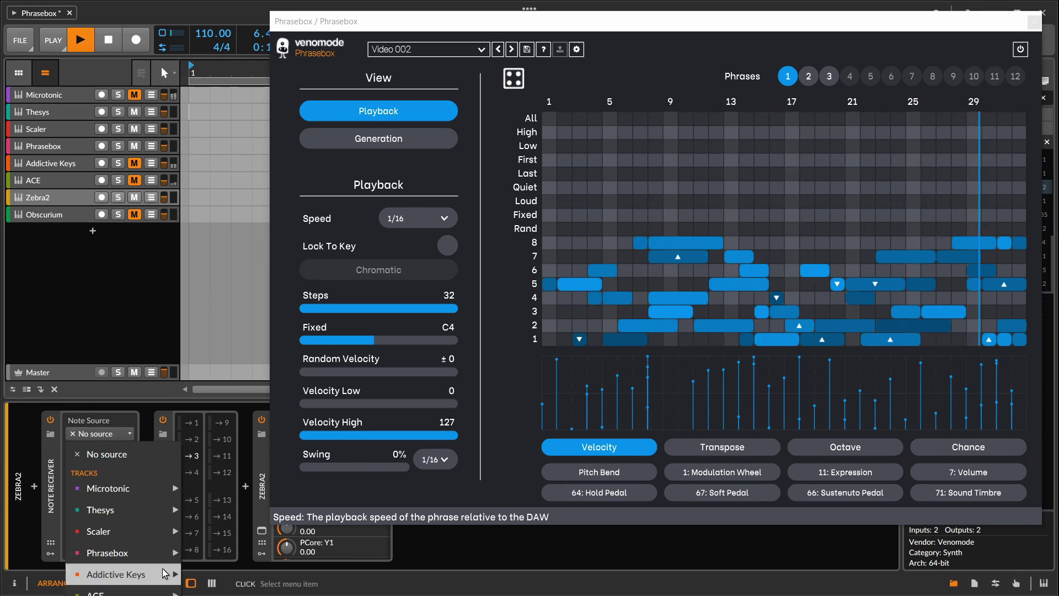
{"action": "left_click", "coordinate": [232, 552]}
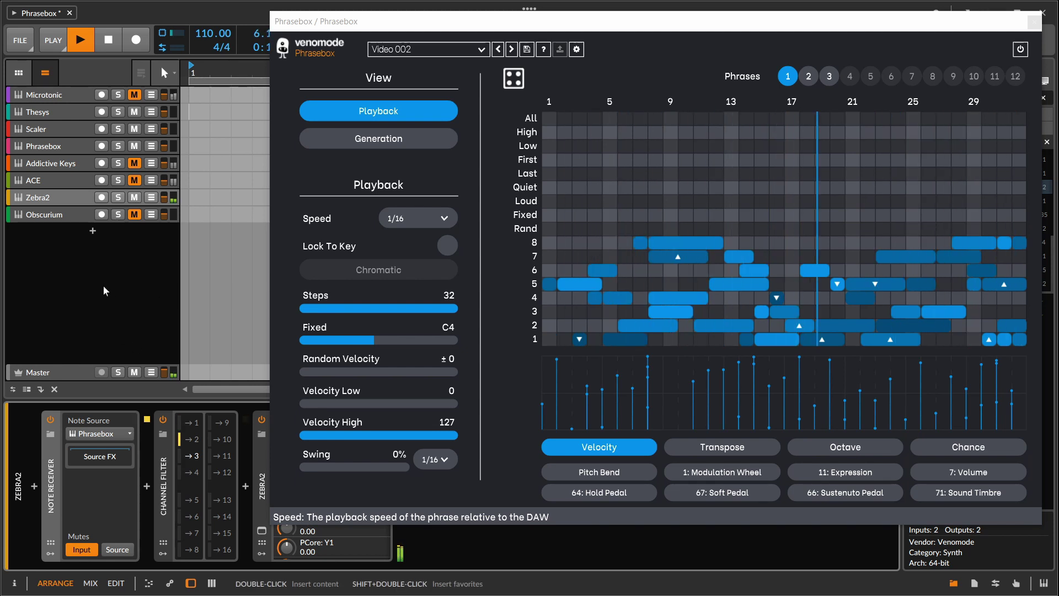
{"action": "left_click", "coordinate": [112, 42]}
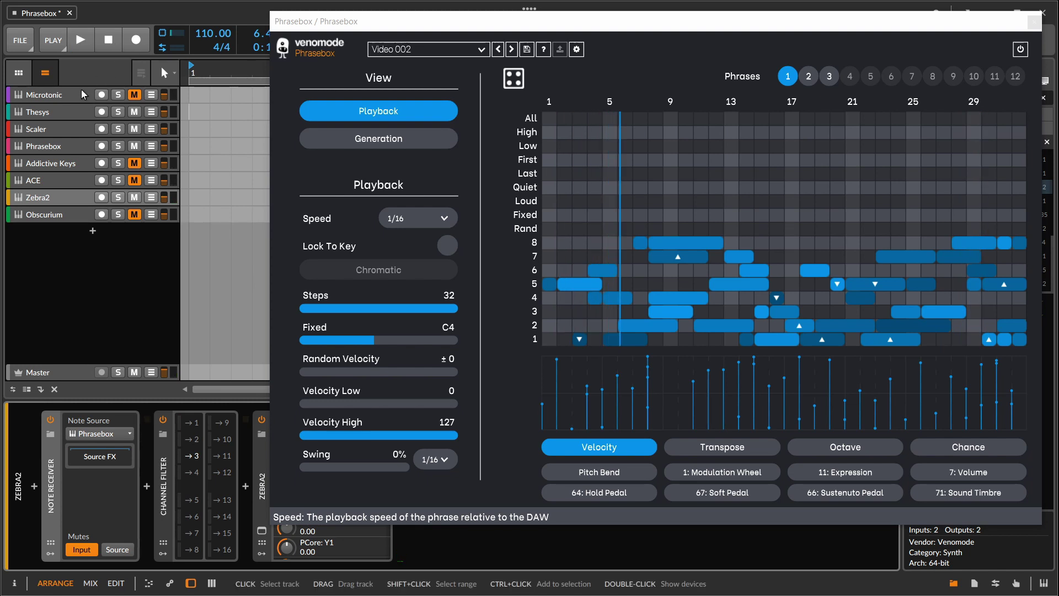
Step: Show the mixer, unmute Microtonic, start playback, and unmute Addictive Keys
{"action": "left_click", "coordinate": [212, 584]}
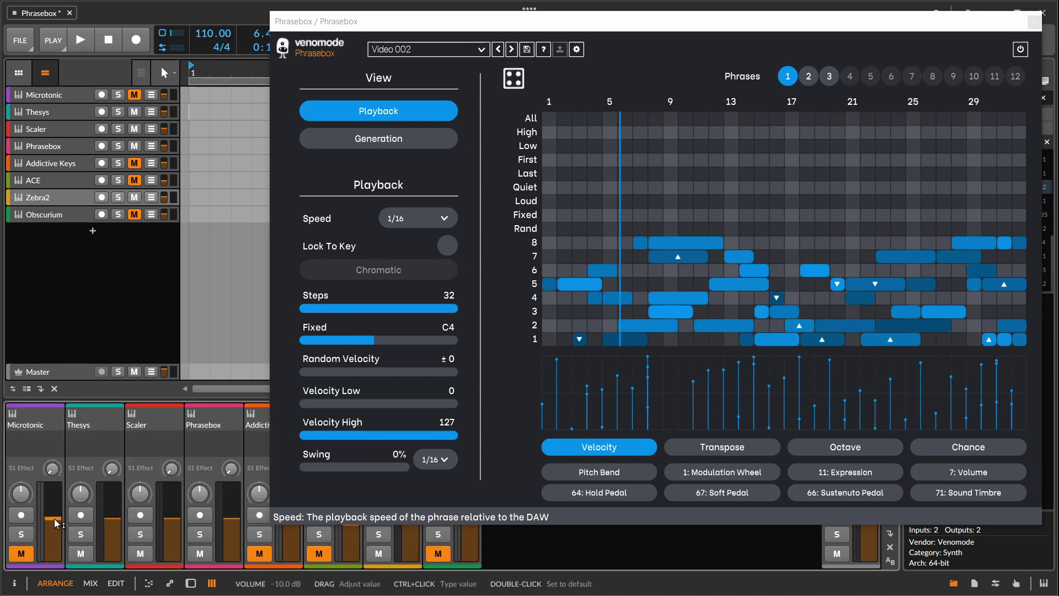
{"action": "mouse_move", "coordinate": [21, 493]}
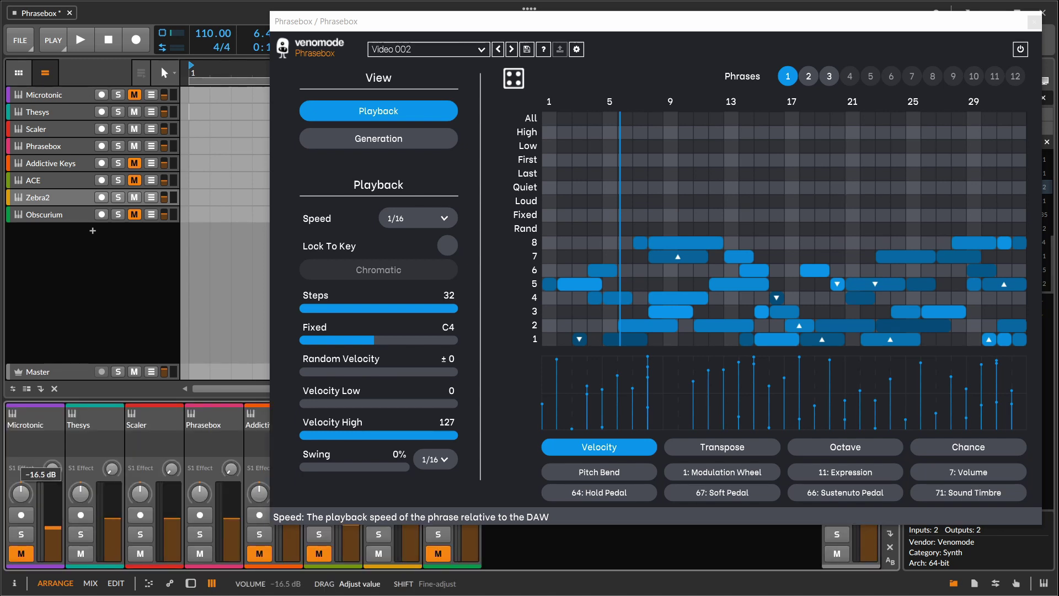
{"action": "left_click", "coordinate": [55, 94]}
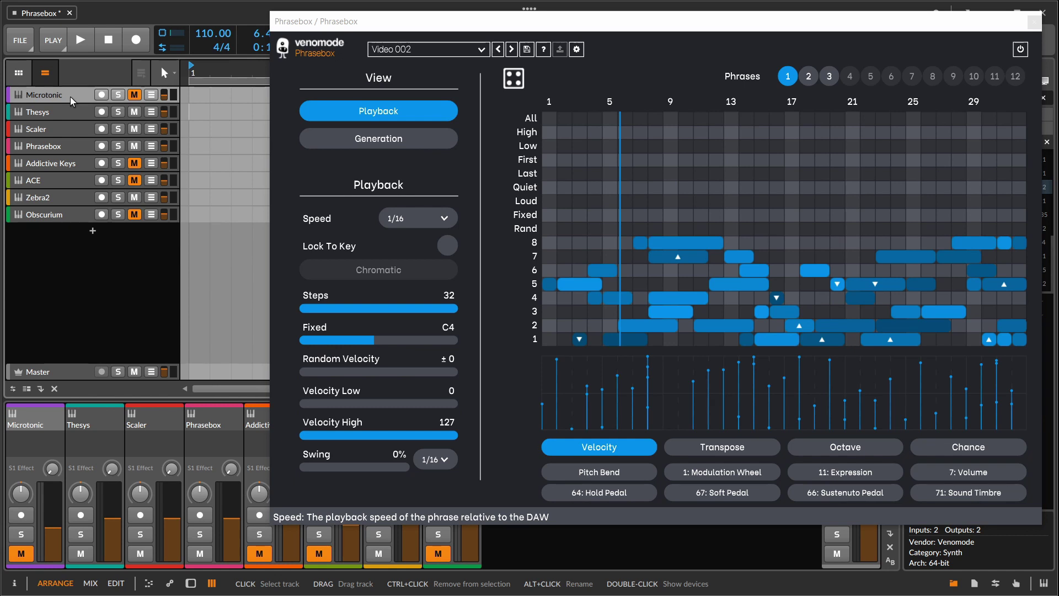
{"action": "left_click", "coordinate": [132, 95]}
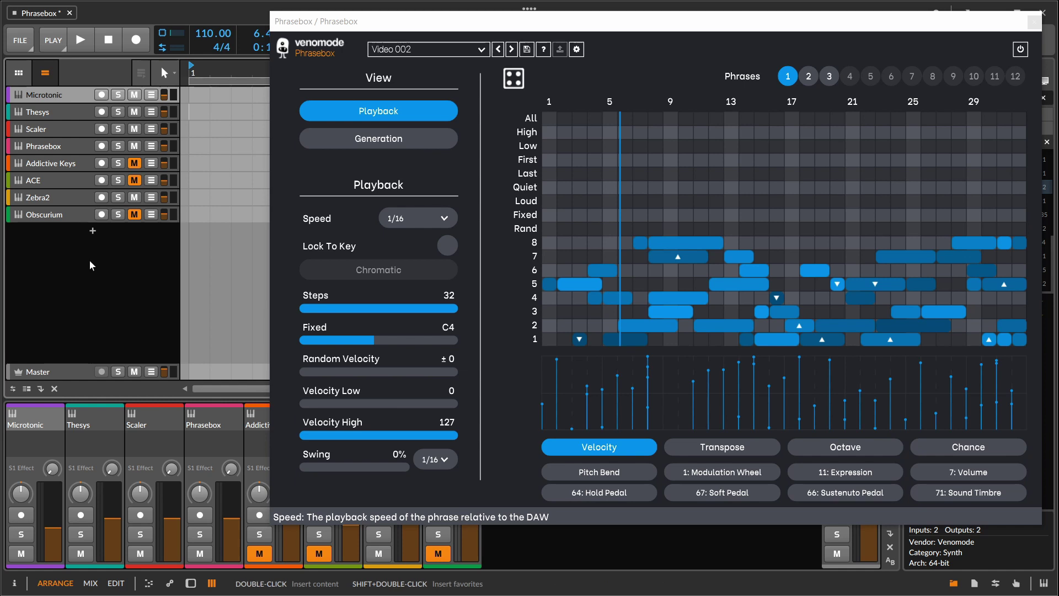
{"action": "left_click", "coordinate": [80, 40]}
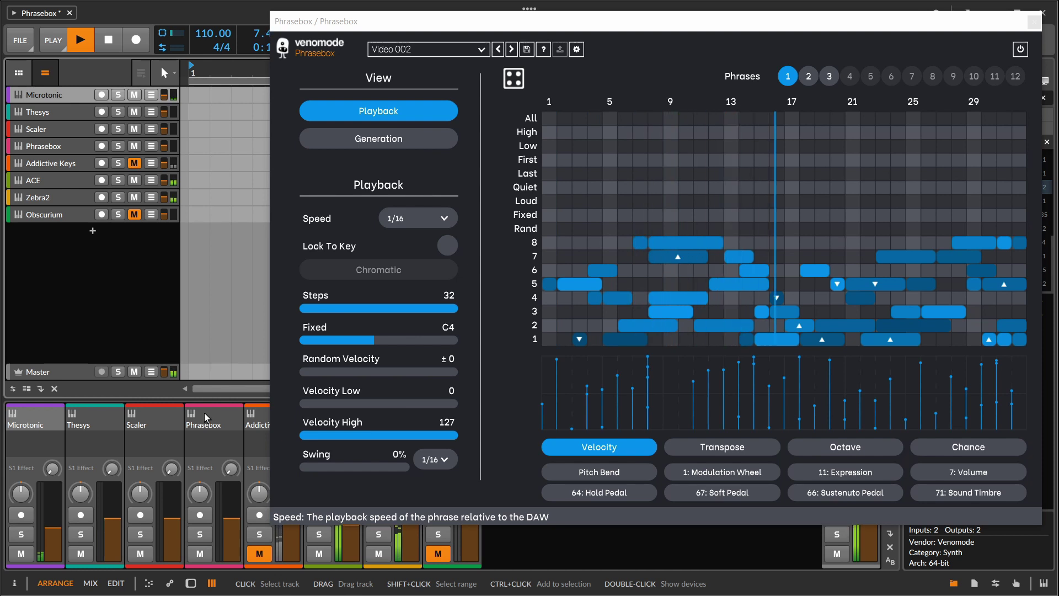
{"action": "left_click", "coordinate": [134, 162]}
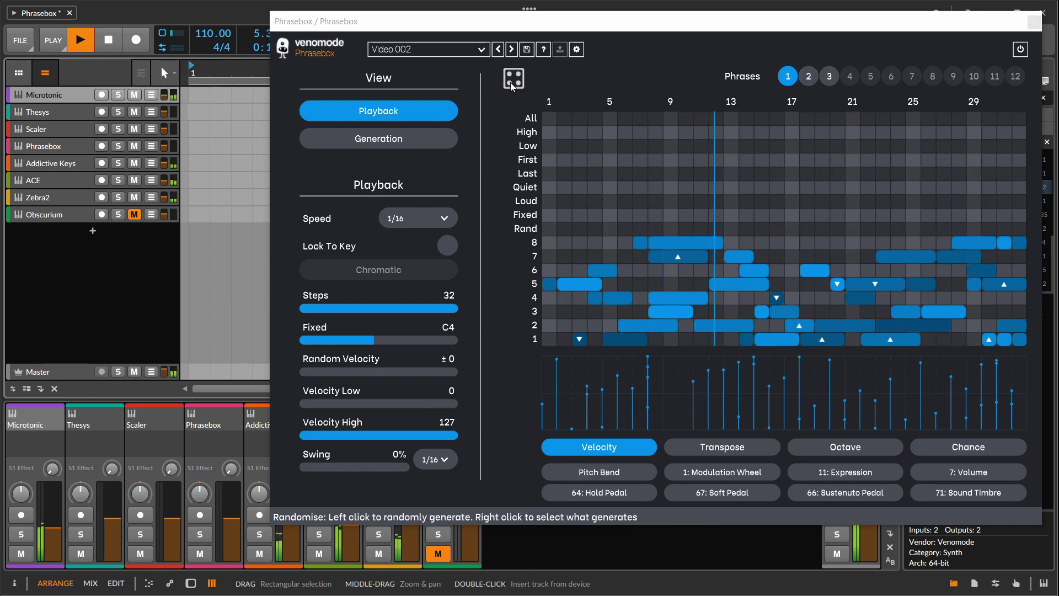
Step: Switch Phrasebox to phrase 2, then phrase 3, and show ACE's device chain
{"action": "left_click", "coordinate": [808, 80]}
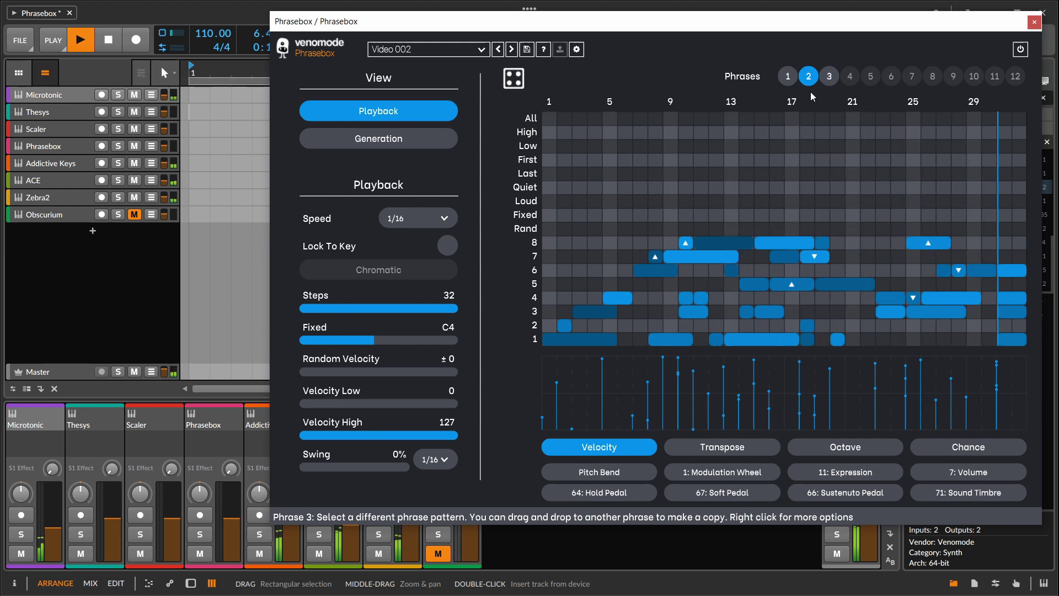
{"action": "left_click", "coordinate": [829, 80]}
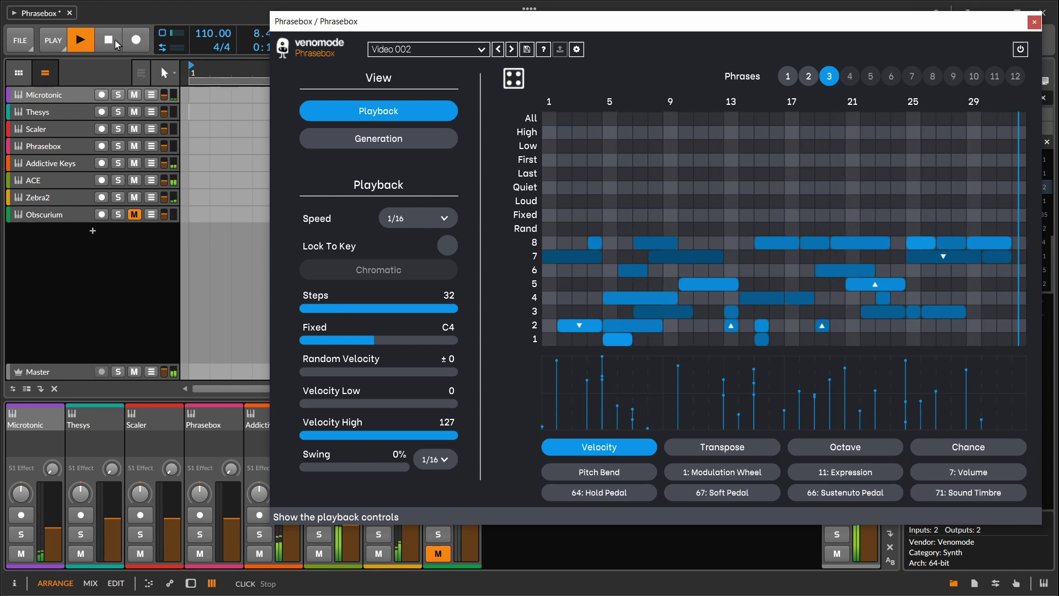
{"action": "left_click", "coordinate": [74, 181]}
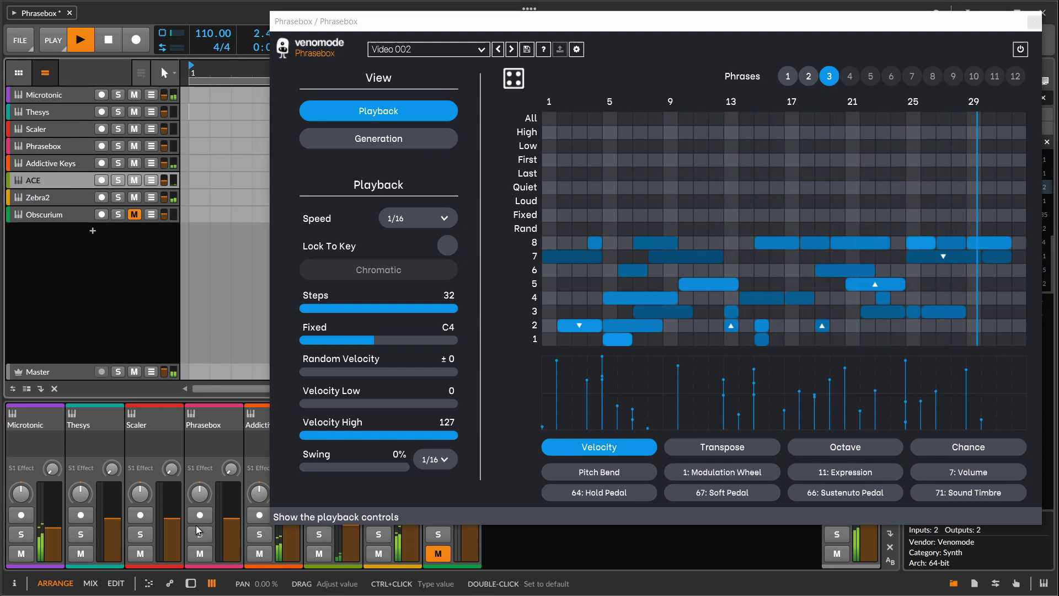
{"action": "left_click", "coordinate": [192, 585]}
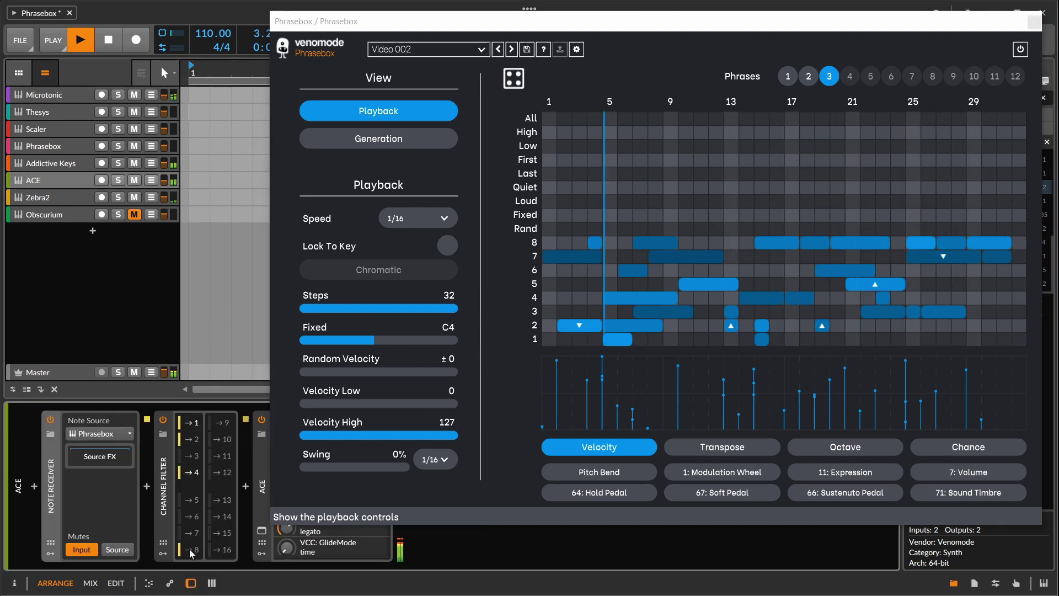
Step: Select Zebra2 and let channels 5, 6 and 7 through its Channel Filter
{"action": "left_click", "coordinate": [68, 195]}
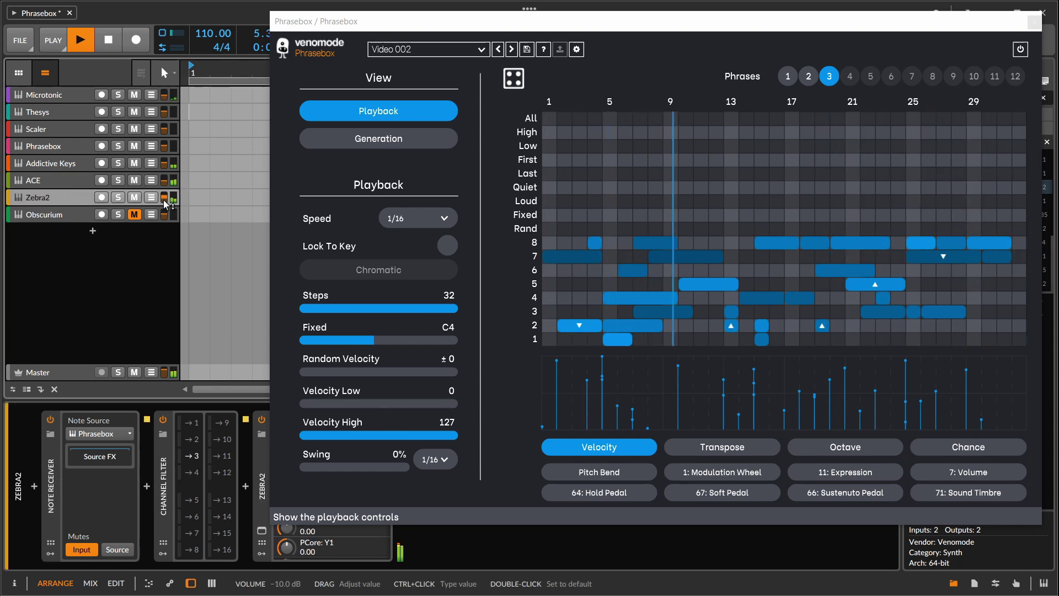
{"action": "left_click", "coordinate": [192, 500]}
{"action": "left_click", "coordinate": [192, 517]}
{"action": "left_click", "coordinate": [194, 533]}
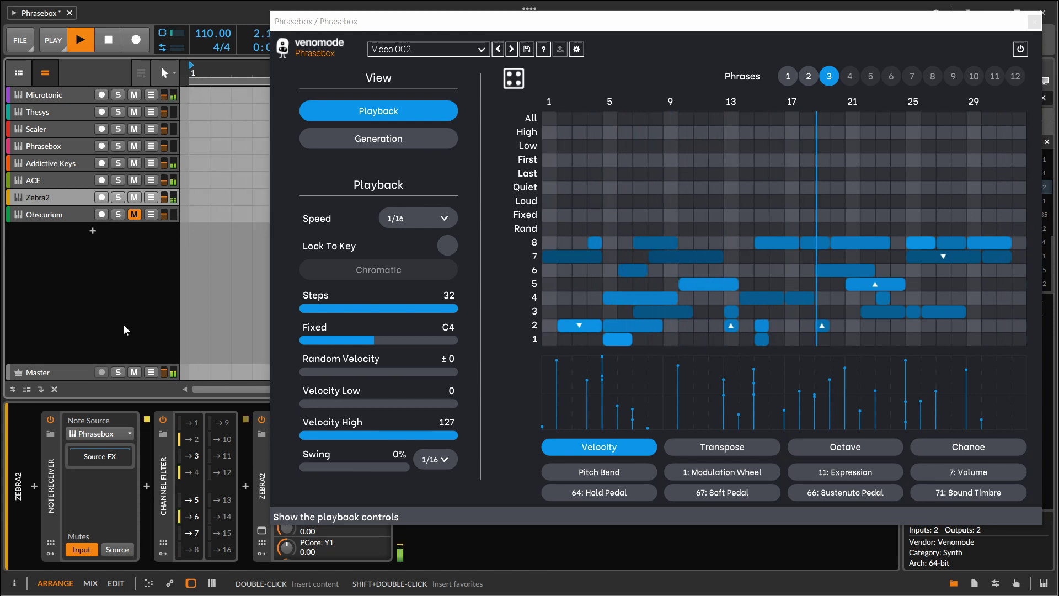
Step: Close the Phrasebox window and insert a Beat LFO modulator into Zebra2's Channel Filter
{"action": "left_click", "coordinate": [1034, 22]}
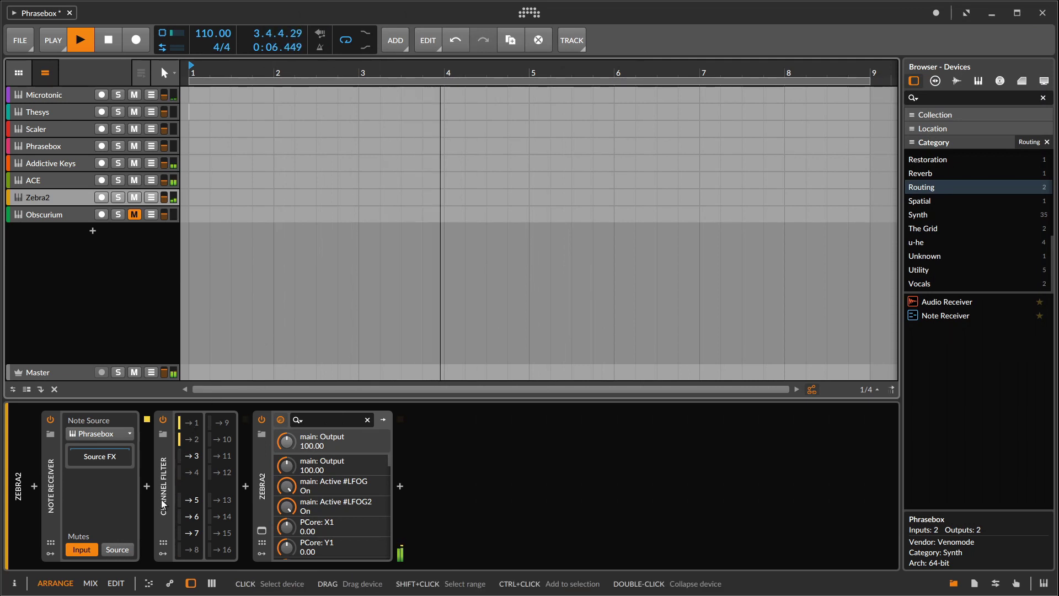
{"action": "left_click", "coordinate": [161, 552]}
{"action": "left_click", "coordinate": [185, 432]}
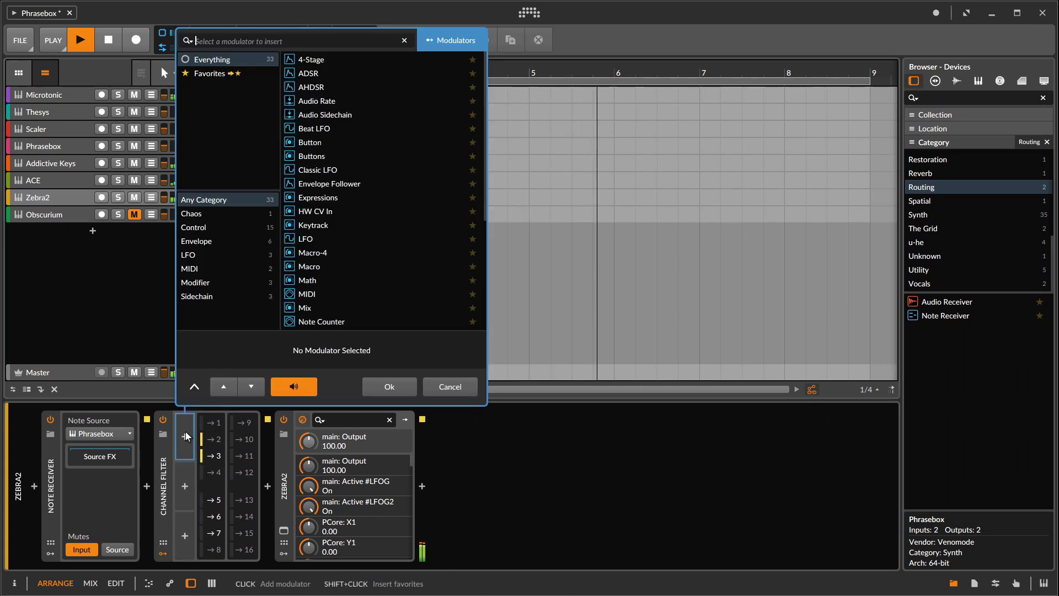
{"action": "left_click", "coordinate": [319, 130]}
{"action": "left_click", "coordinate": [406, 391]}
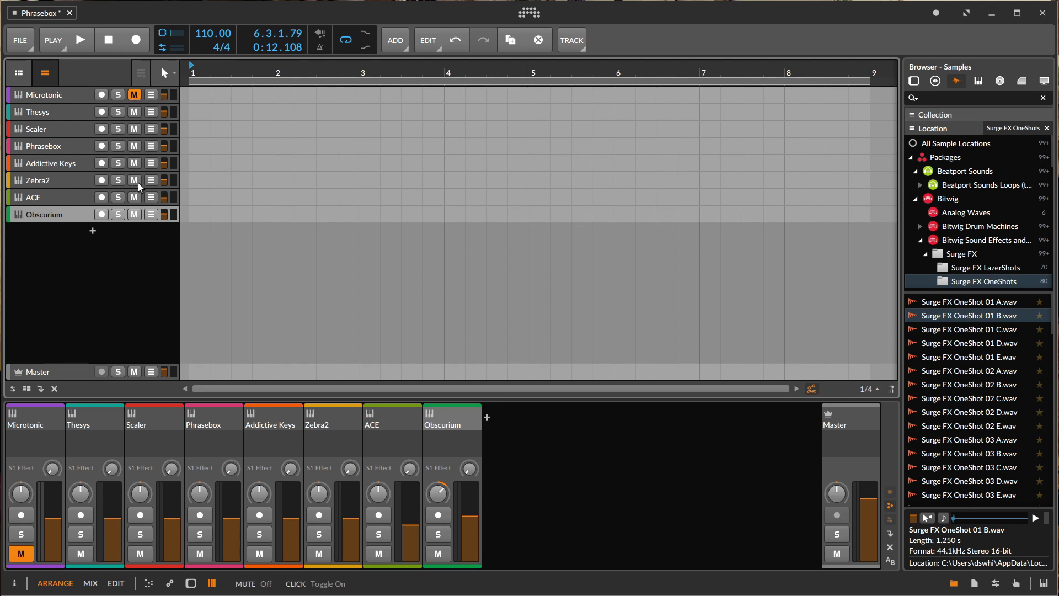
Step: Mute Zebra2, ACE and Obscurium, start playback, and show the Scaler track's devices
{"action": "left_click_drag", "start_coordinate": [139, 181], "coordinate": [138, 219]}
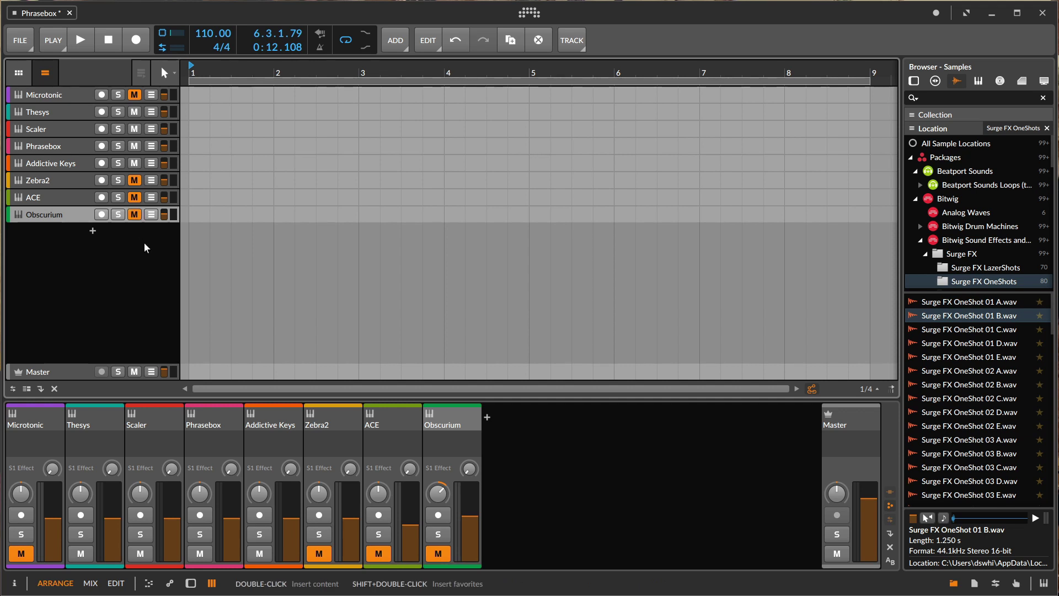
{"action": "left_click", "coordinate": [83, 41]}
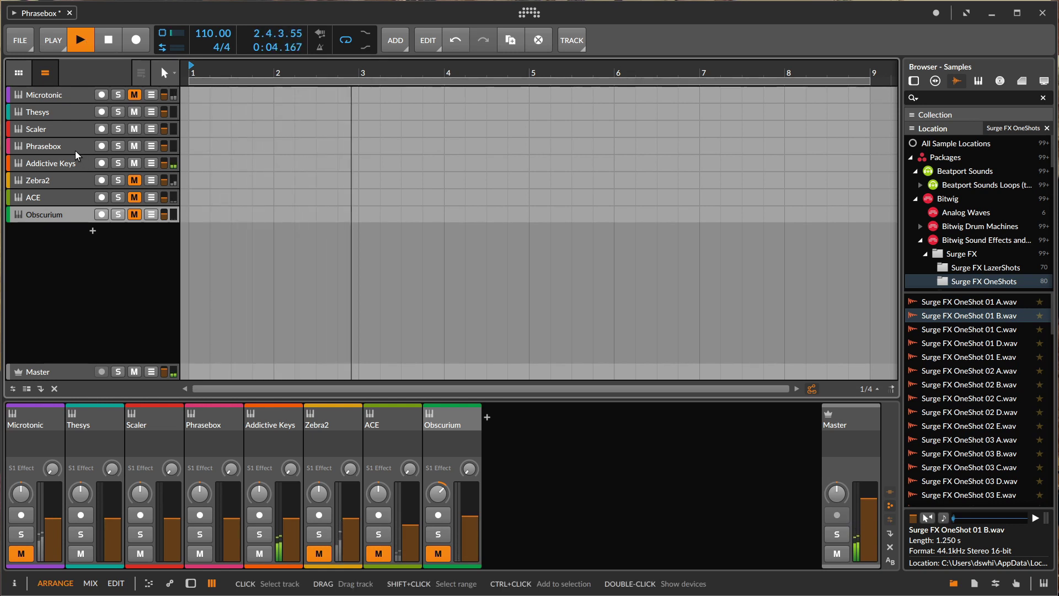
{"action": "left_click", "coordinate": [80, 134]}
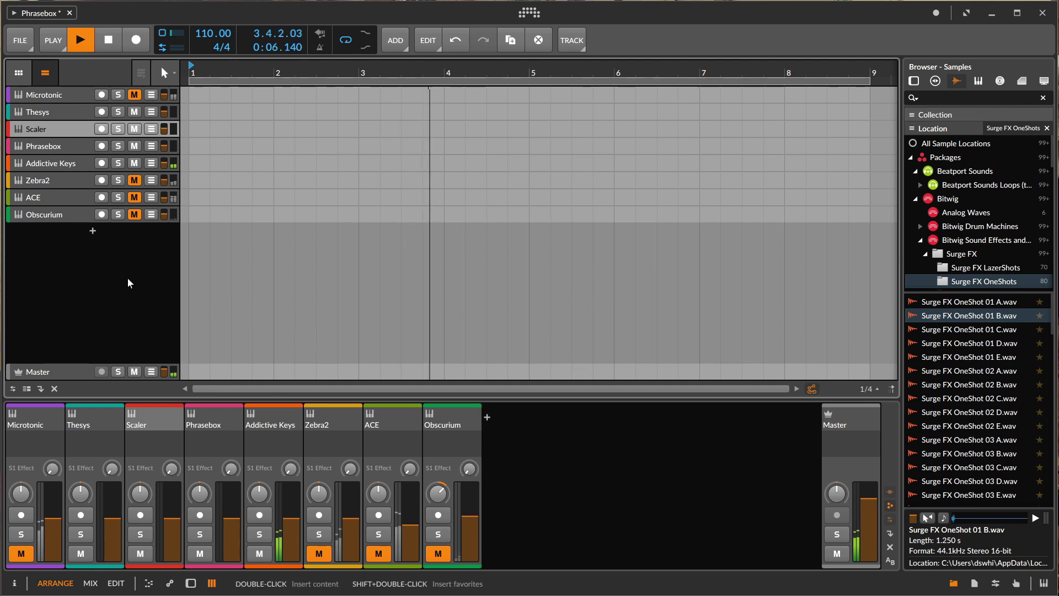
{"action": "key", "text": "d"}
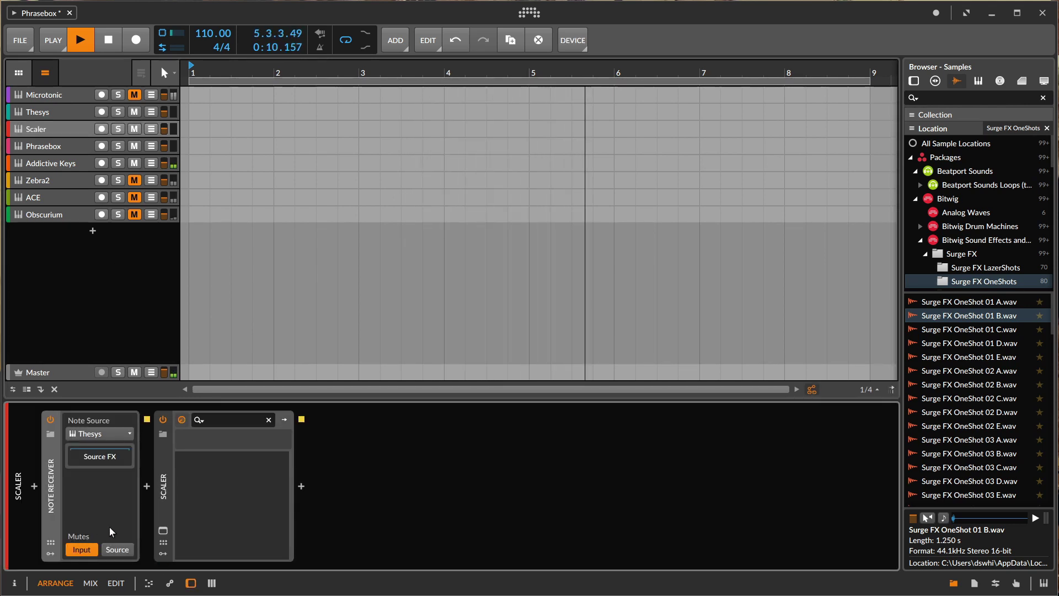
{"action": "left_click", "coordinate": [163, 532]}
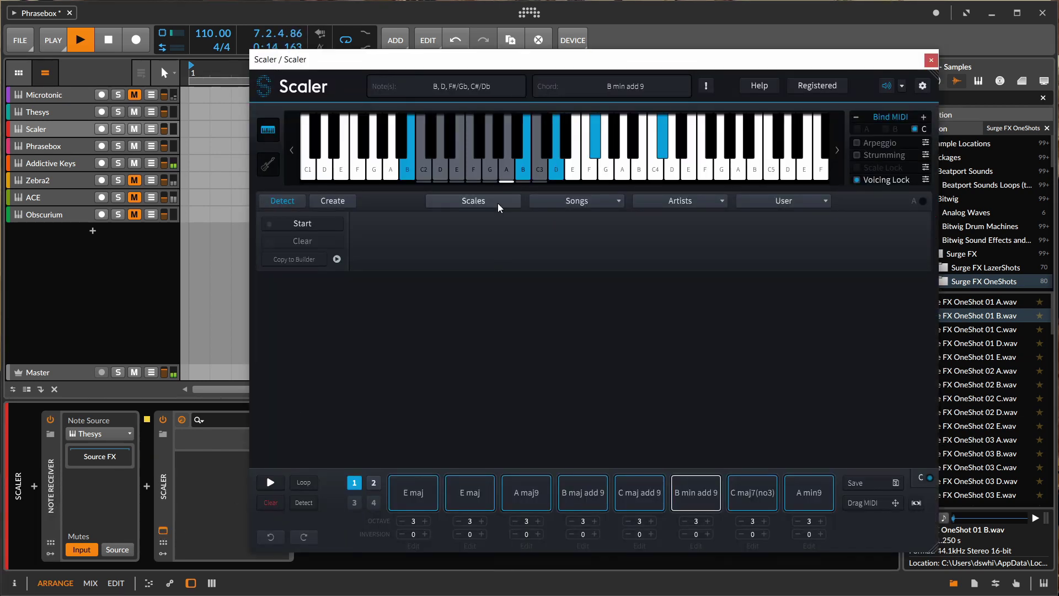
{"action": "left_click", "coordinate": [618, 204]}
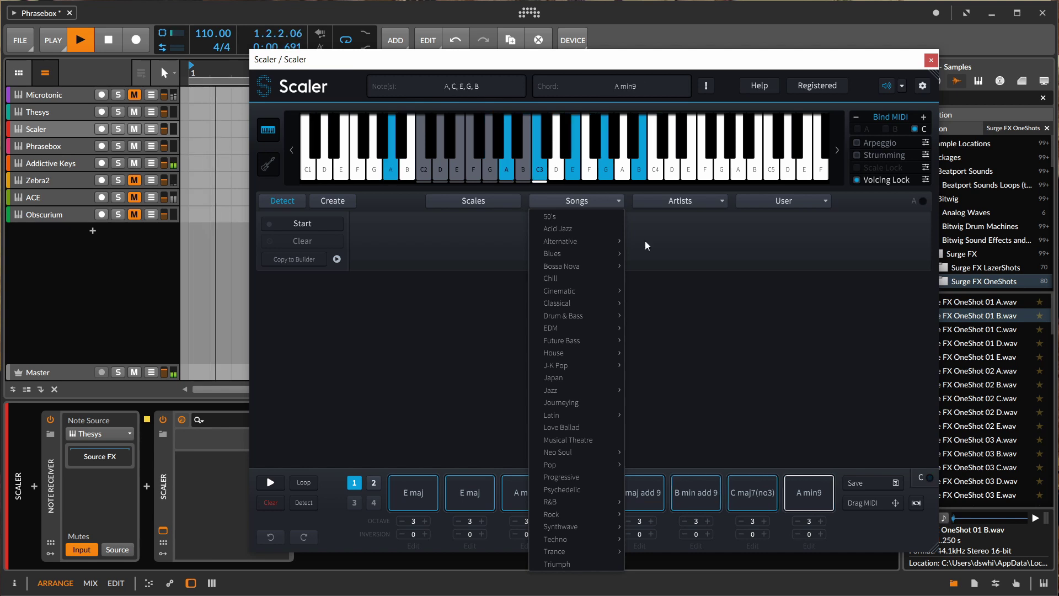
{"action": "left_click", "coordinate": [716, 299]}
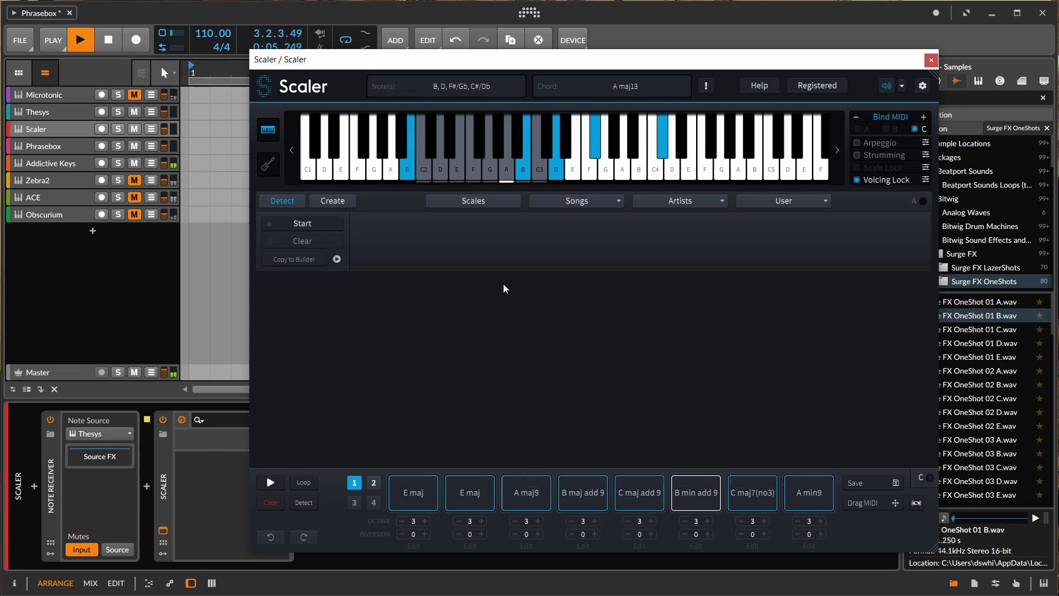
Step: Load Scaler's Bossa Nova 1 song chords and copy them to the Builder, replacing the progression
{"action": "left_click", "coordinate": [592, 204]}
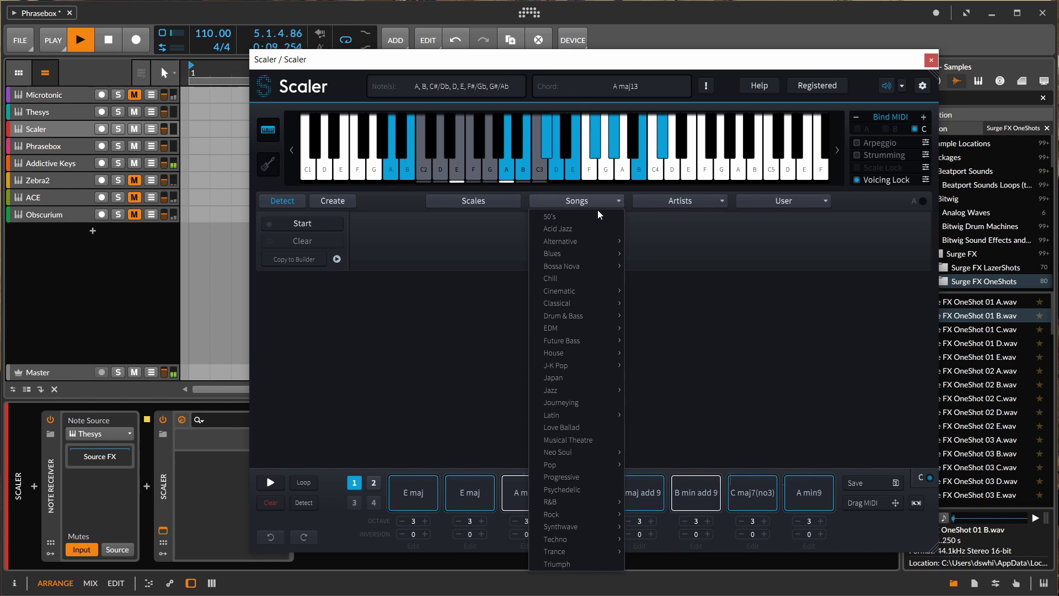
{"action": "mouse_move", "coordinate": [607, 265]}
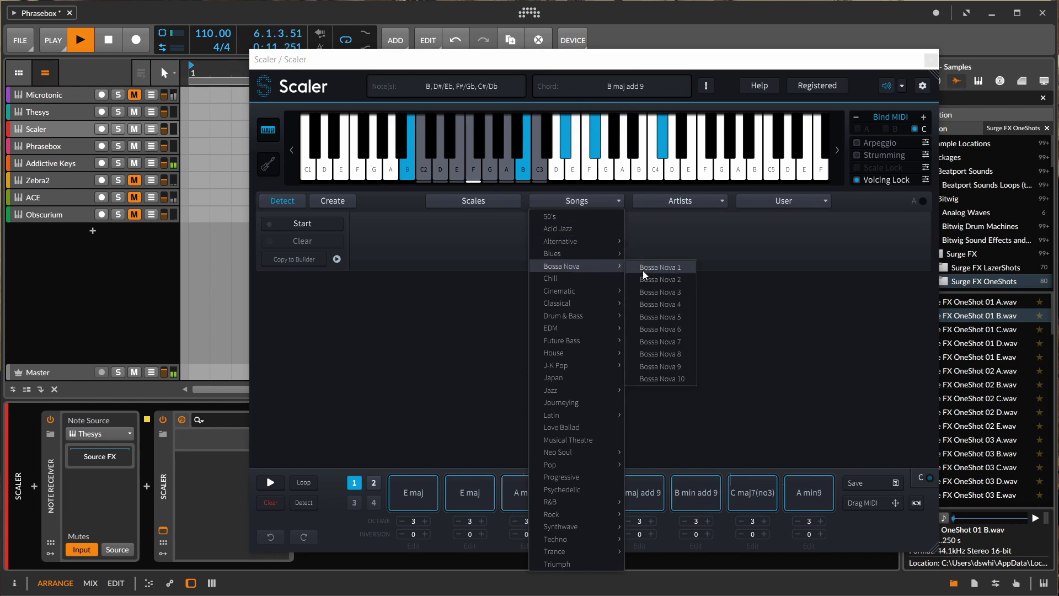
{"action": "left_click", "coordinate": [643, 269]}
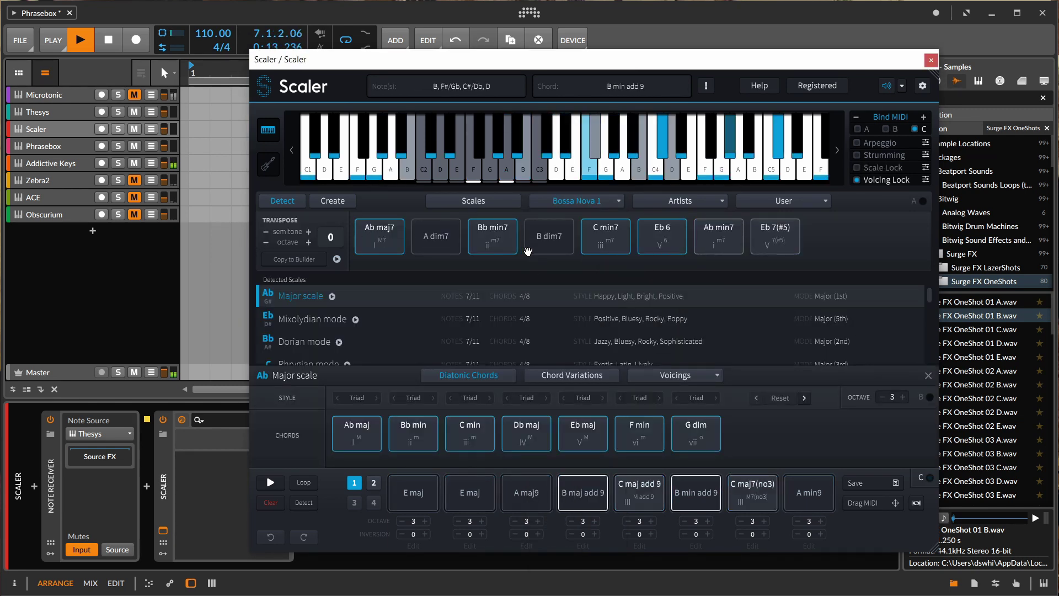
{"action": "left_click", "coordinate": [299, 262]}
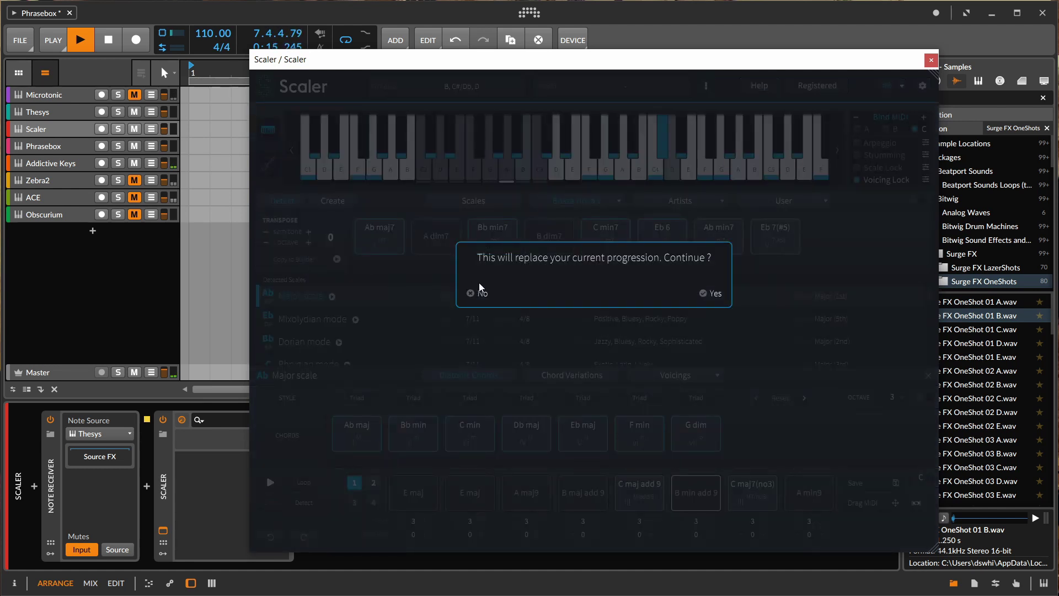
{"action": "left_click", "coordinate": [707, 296]}
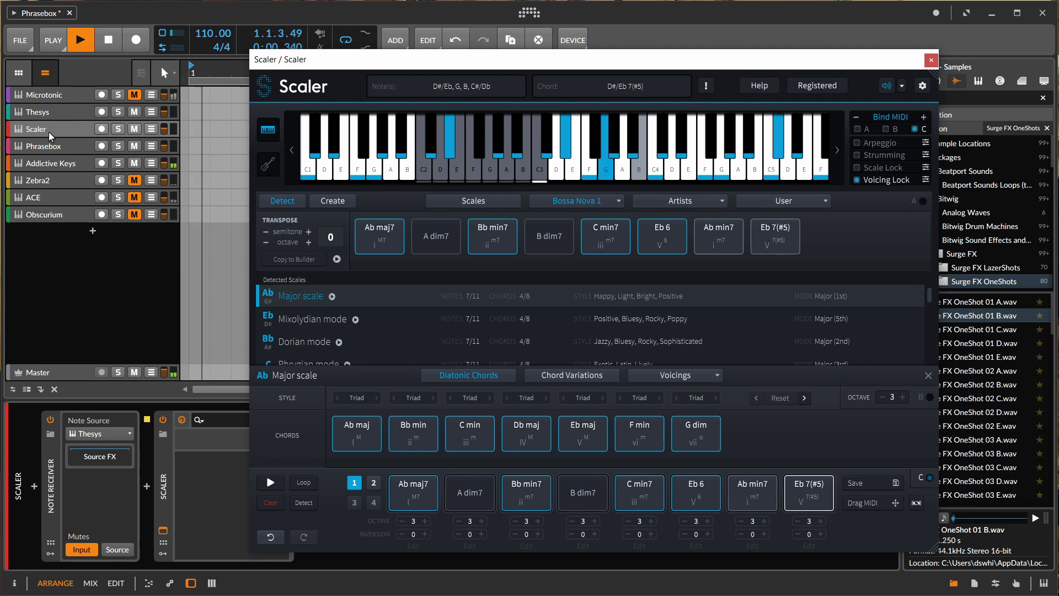
Step: Open Thesys, re-randomize its pitch lane several times, show sequencer settings, and bring Scaler forward
{"action": "left_click", "coordinate": [54, 110]}
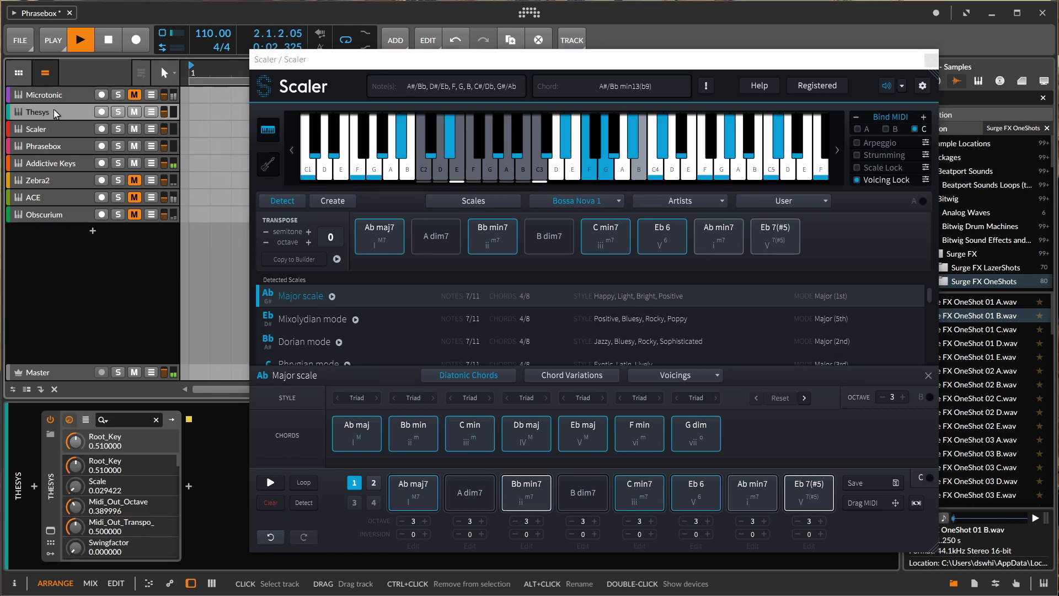
{"action": "left_click", "coordinate": [51, 531]}
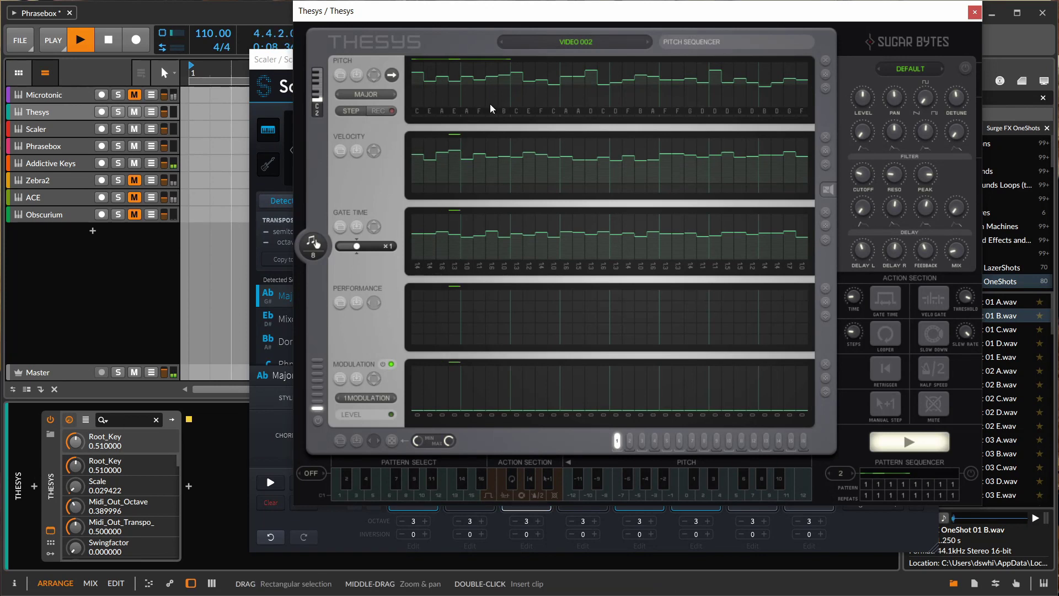
{"action": "left_click", "coordinate": [826, 74]}
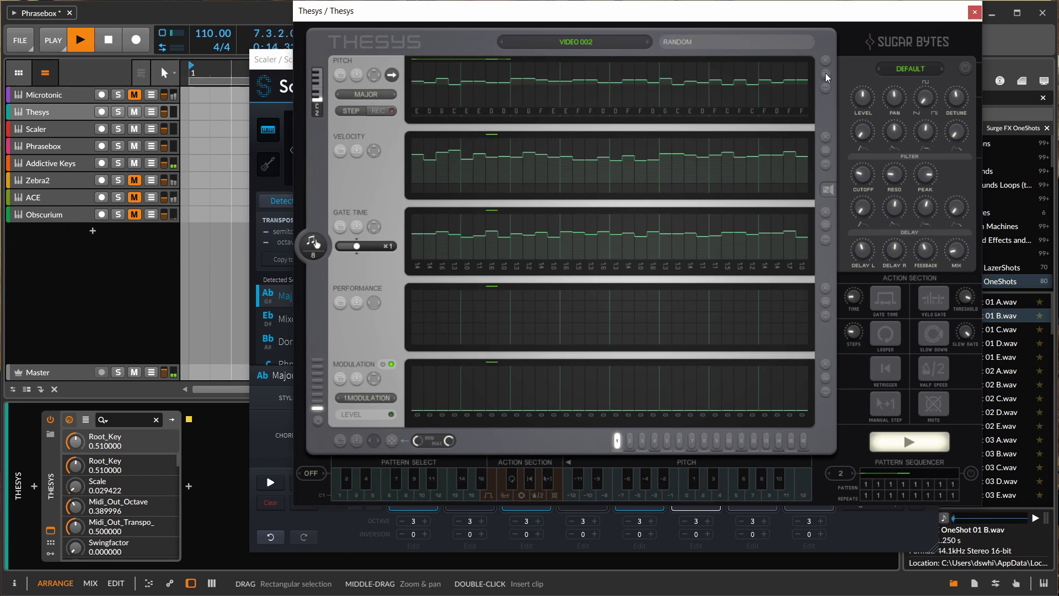
{"action": "left_click", "coordinate": [825, 74]}
{"action": "left_click", "coordinate": [826, 74]}
{"action": "left_click", "coordinate": [825, 74]}
{"action": "left_click", "coordinate": [825, 74]}
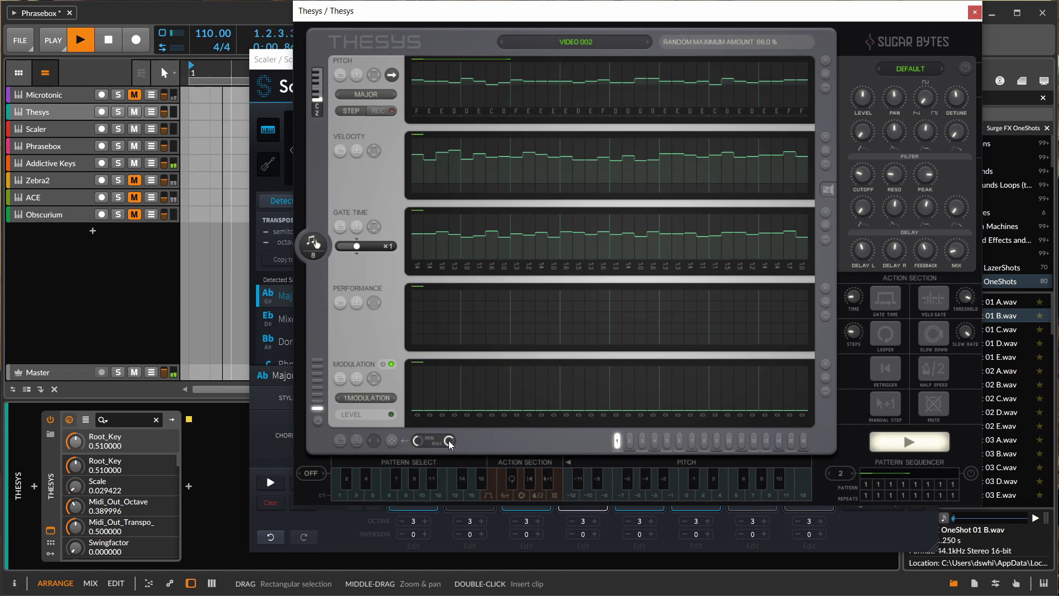
{"action": "scroll", "coordinate": [449, 441], "scroll_direction": "up", "scroll_amount": 2}
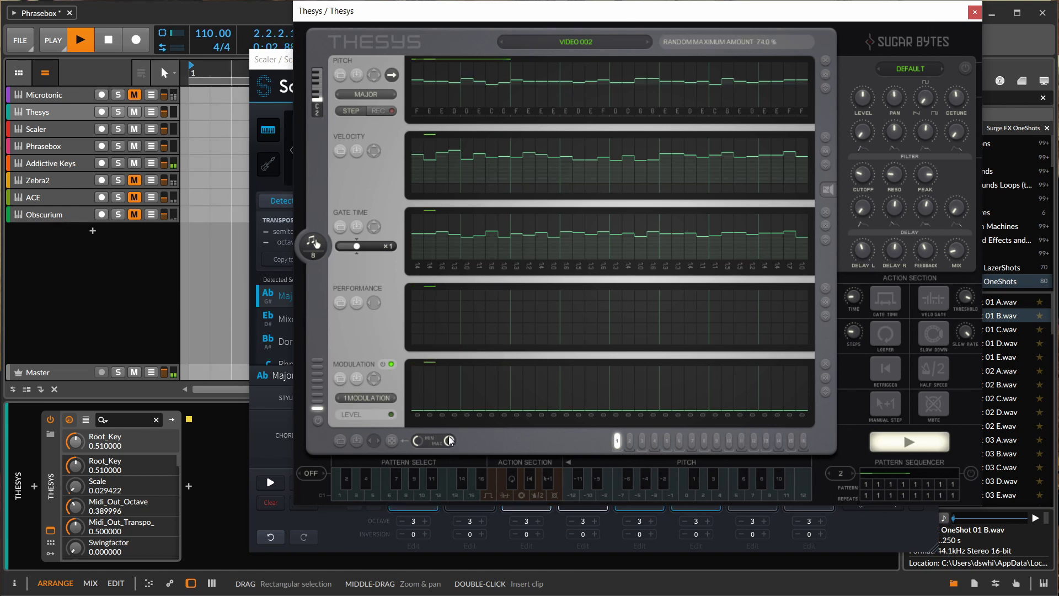
{"action": "left_click", "coordinate": [825, 74]}
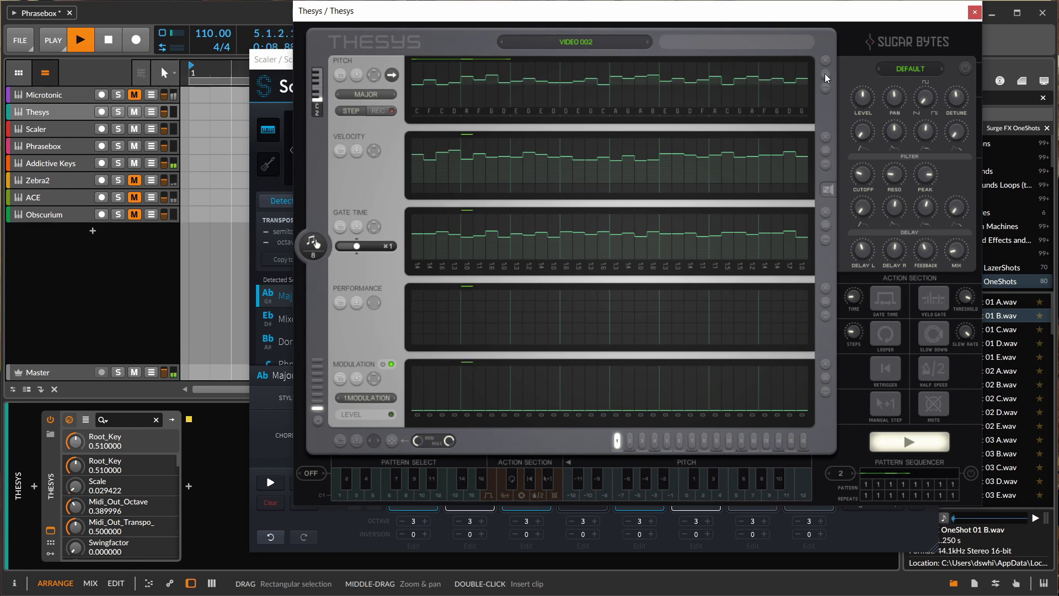
{"action": "left_click", "coordinate": [826, 188]}
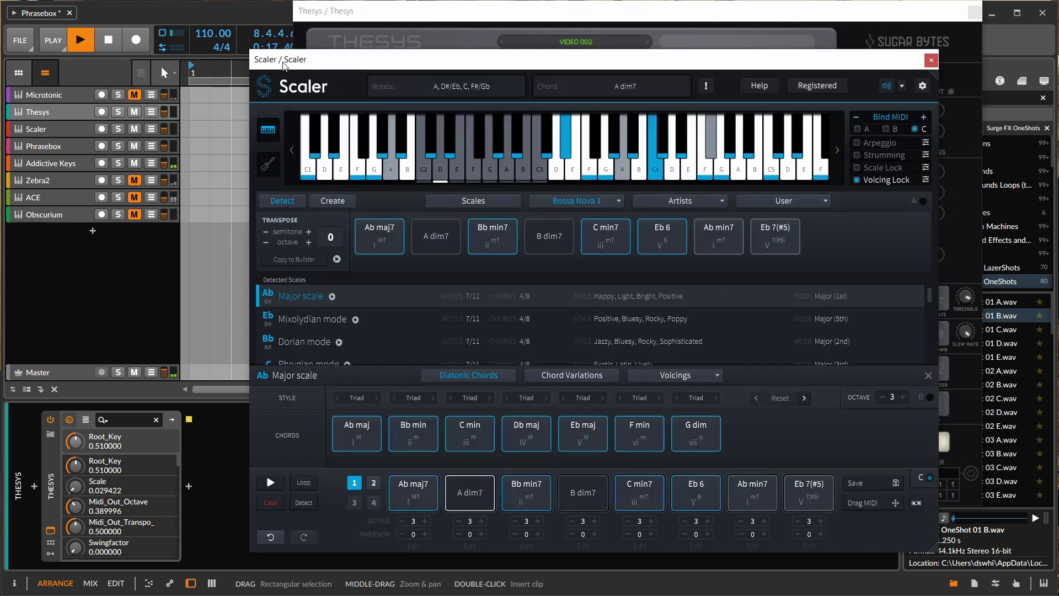
{"action": "left_click", "coordinate": [284, 65]}
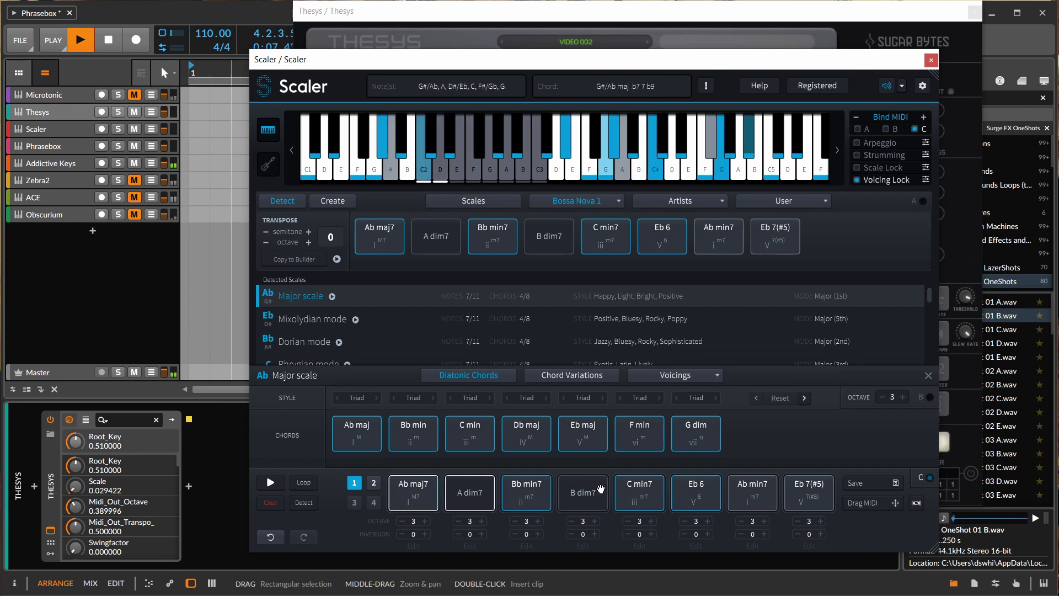
Step: Audition Scaler's Eb 6 chord, then close the Thesys plug-in window
{"action": "left_click", "coordinate": [680, 486]}
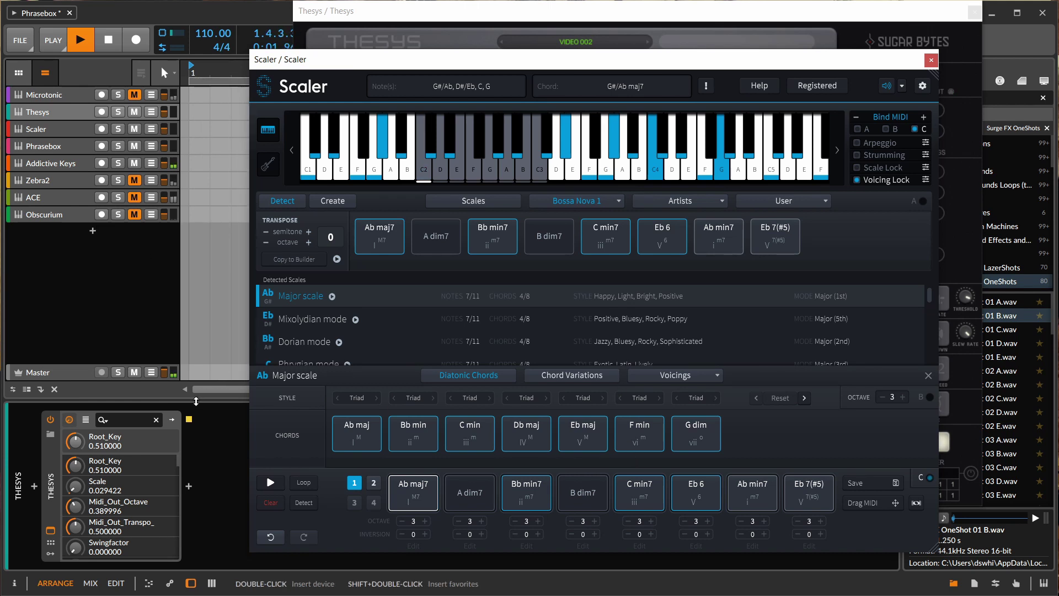
{"action": "left_click", "coordinate": [39, 113]}
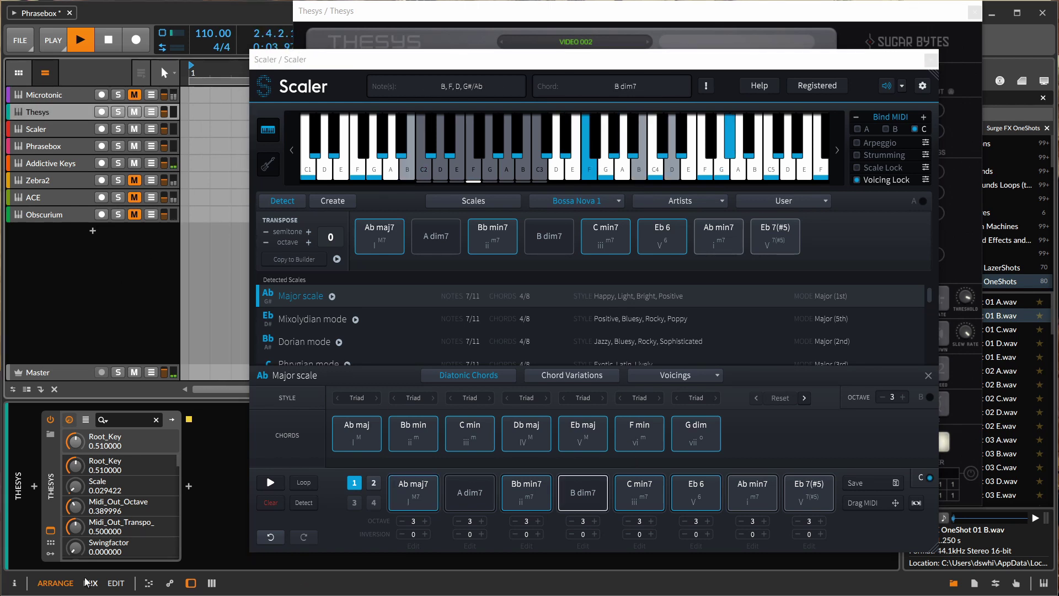
{"action": "left_click", "coordinate": [51, 531]}
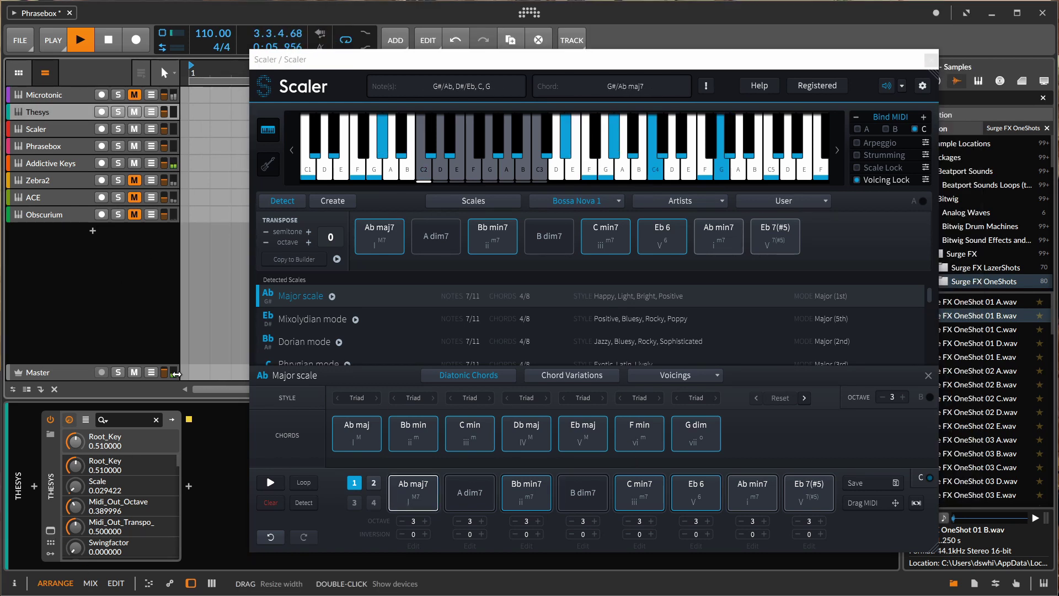
Step: Close Scaler, bring Thesys back up, and mutate its pitch sequence a few times
{"action": "left_click", "coordinate": [930, 60]}
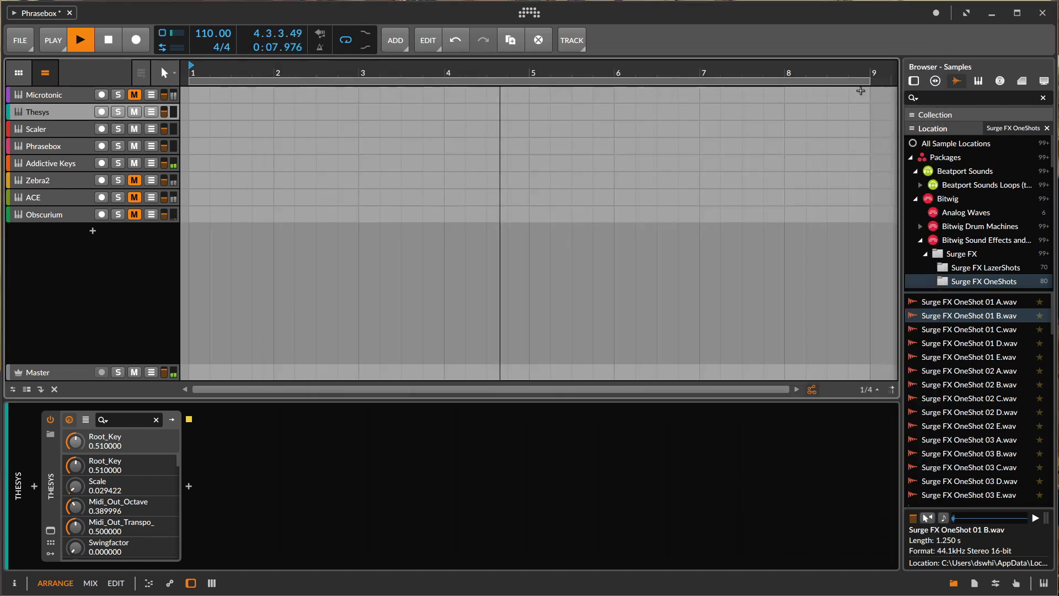
{"action": "left_click", "coordinate": [51, 531]}
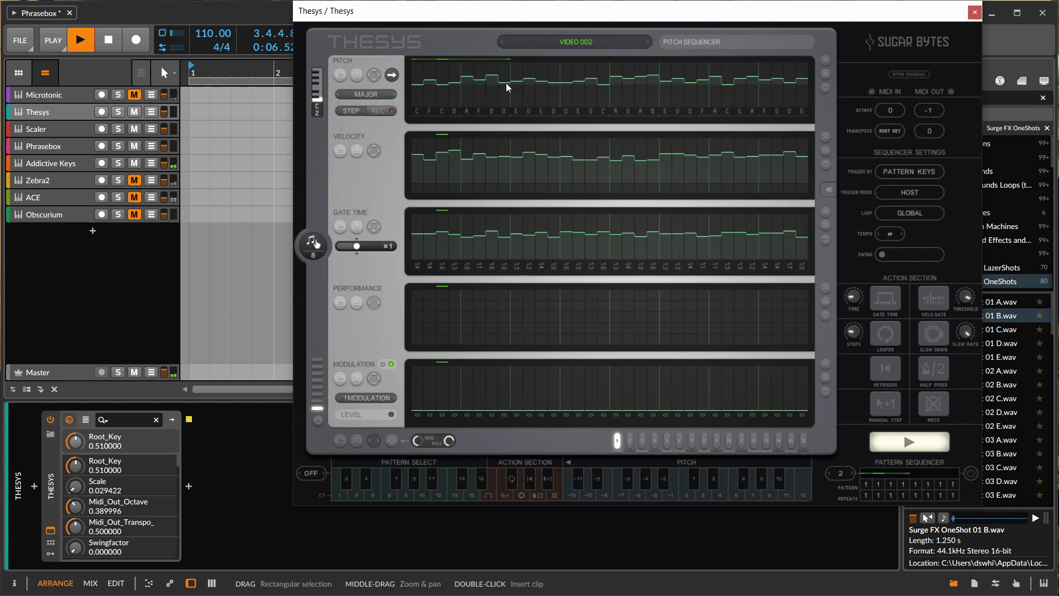
{"action": "left_click", "coordinate": [825, 87]}
{"action": "left_click", "coordinate": [826, 87]}
{"action": "left_click", "coordinate": [826, 87]}
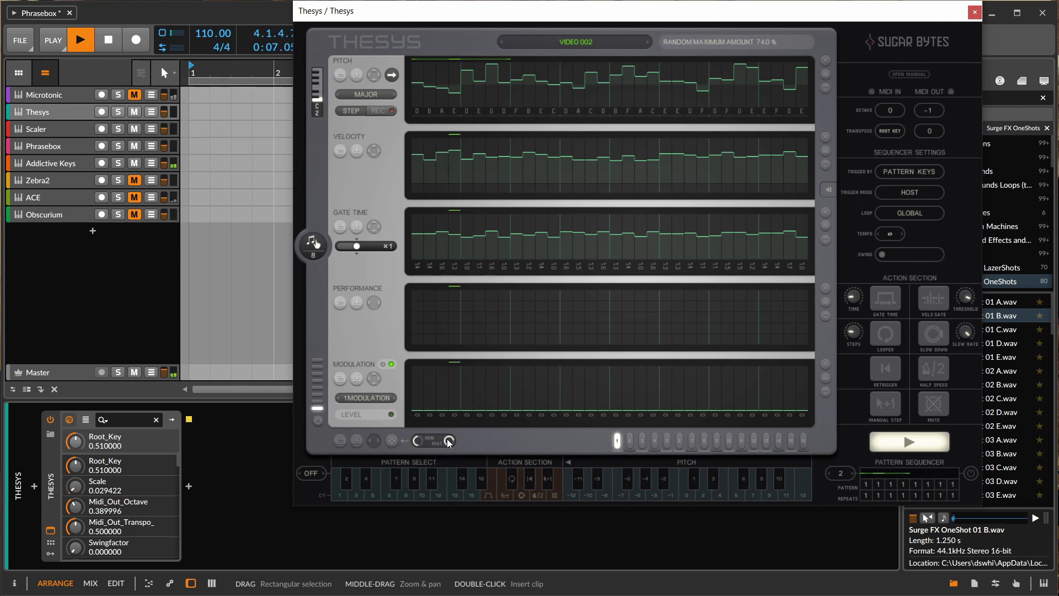
Step: Adjust the pitch MAX random amount, re-randomize and keep mutating the pitch steps, then close Thesys
{"action": "left_click_drag", "start_coordinate": [449, 440], "coordinate": [448, 448]}
{"action": "left_click", "coordinate": [824, 90]}
{"action": "left_click", "coordinate": [823, 89]}
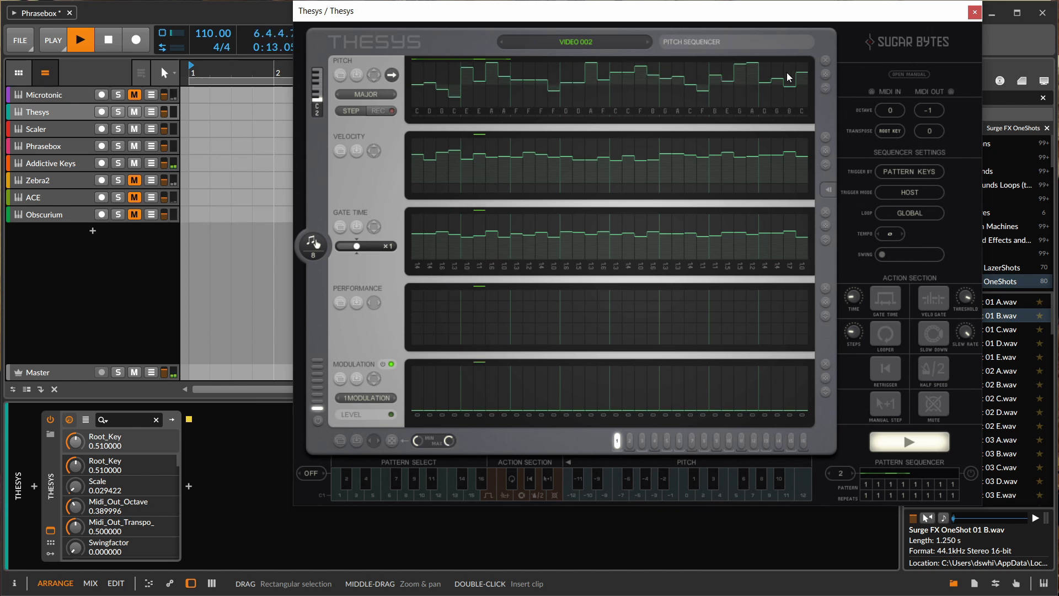
{"action": "left_click", "coordinate": [825, 72]}
{"action": "left_click", "coordinate": [826, 87]}
{"action": "left_click", "coordinate": [825, 89]}
{"action": "left_click", "coordinate": [826, 94]}
{"action": "left_click", "coordinate": [823, 85]}
{"action": "left_click", "coordinate": [827, 87]}
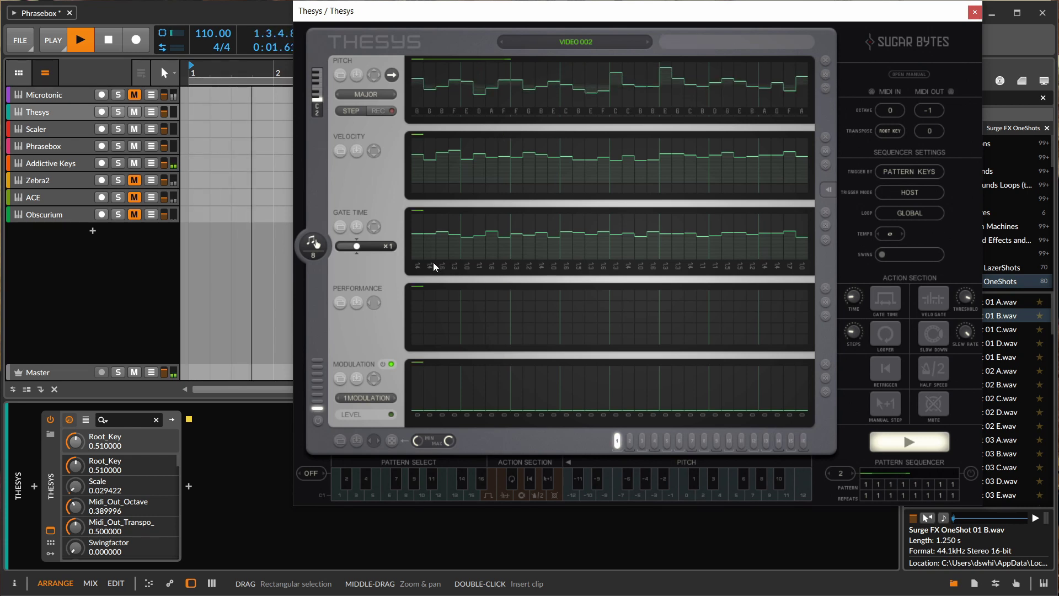
{"action": "left_click", "coordinate": [975, 12]}
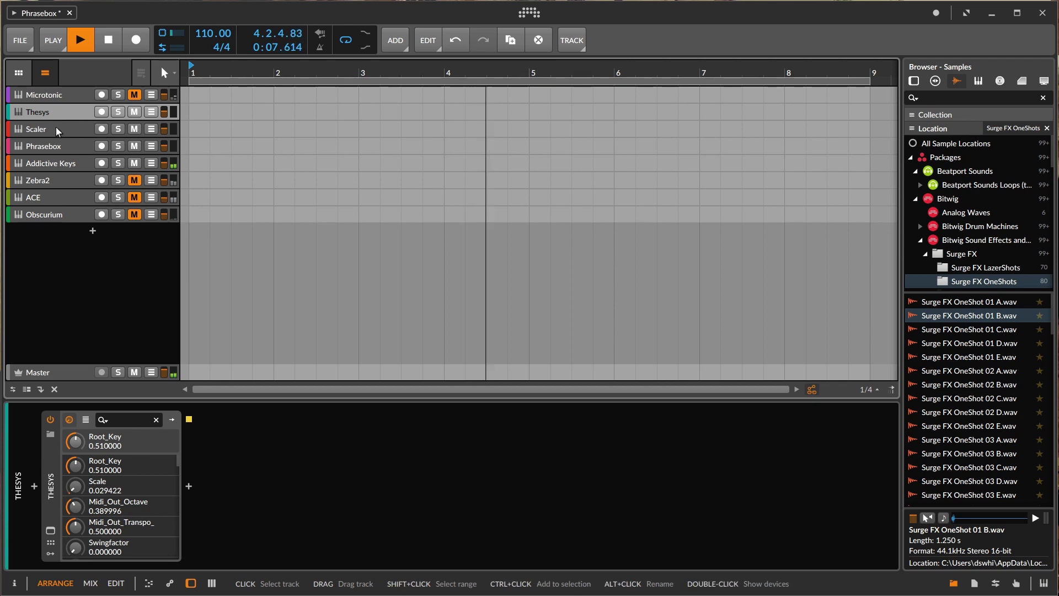
Step: Check the Scaler and Phrasebox tracks, stop playback, and reopen the Thesys plug-in window
{"action": "left_click", "coordinate": [57, 130]}
{"action": "left_click", "coordinate": [77, 146]}
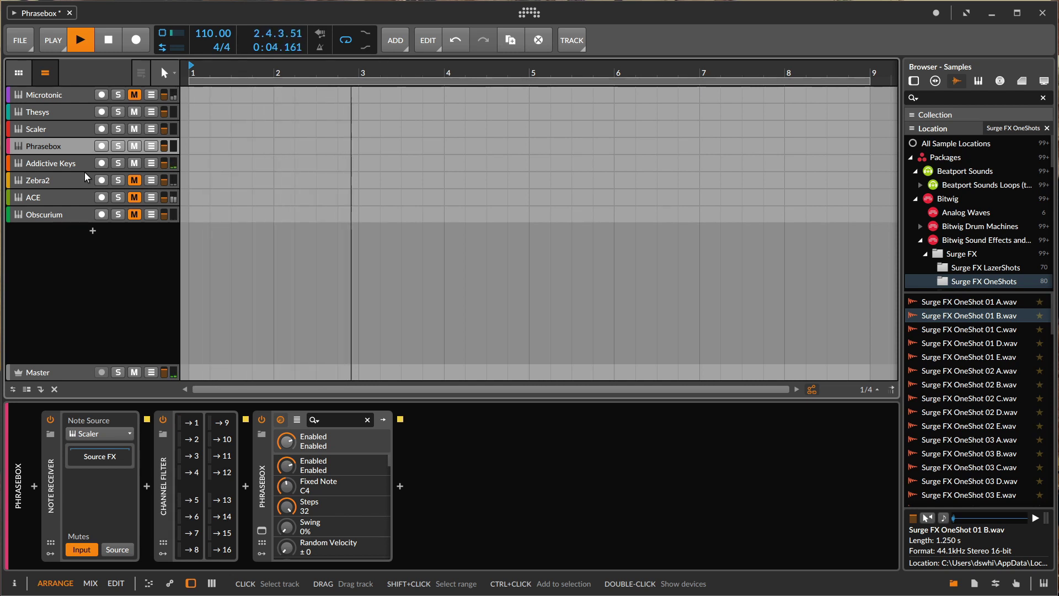
{"action": "left_click", "coordinate": [108, 44]}
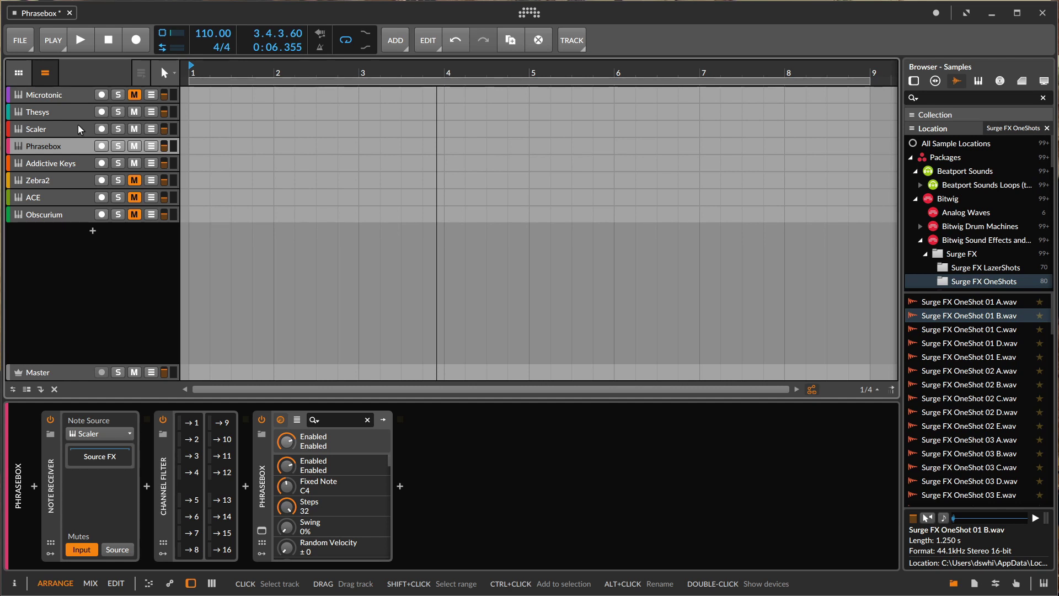
{"action": "left_click", "coordinate": [66, 112]}
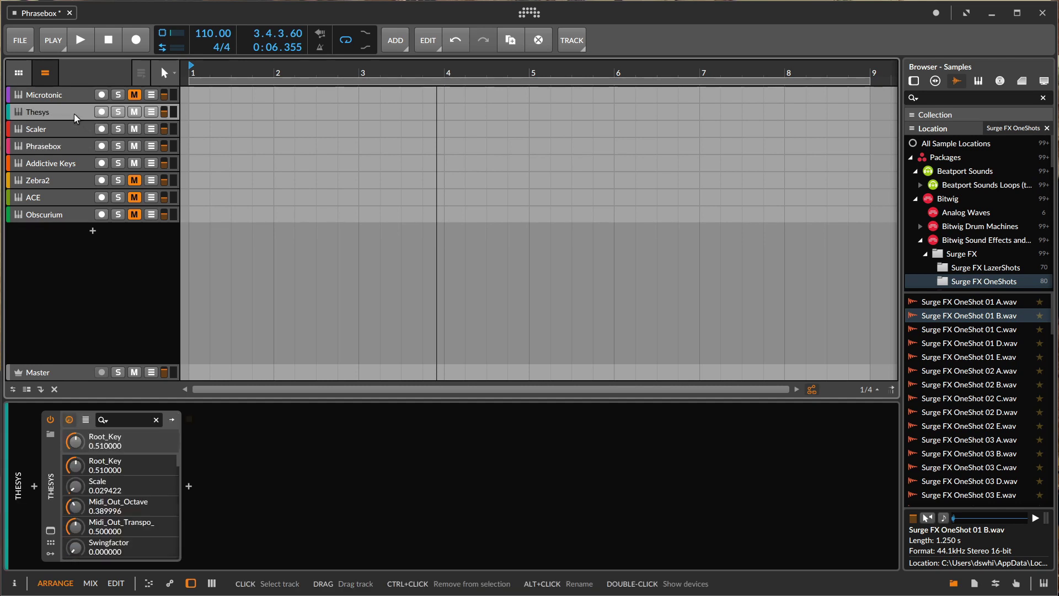
{"action": "left_click", "coordinate": [50, 528]}
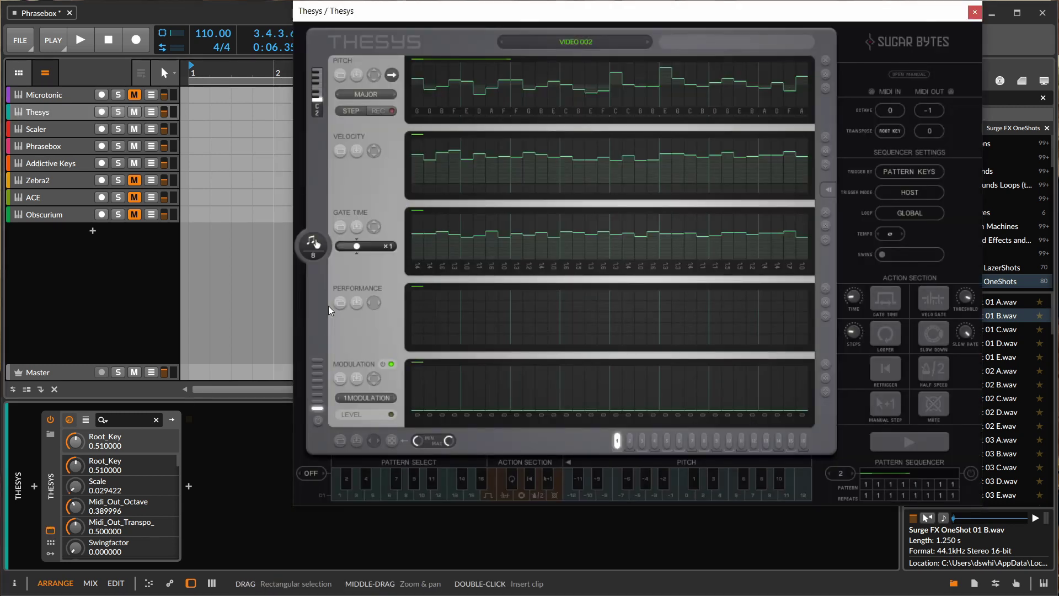
{"action": "left_click", "coordinate": [418, 317]}
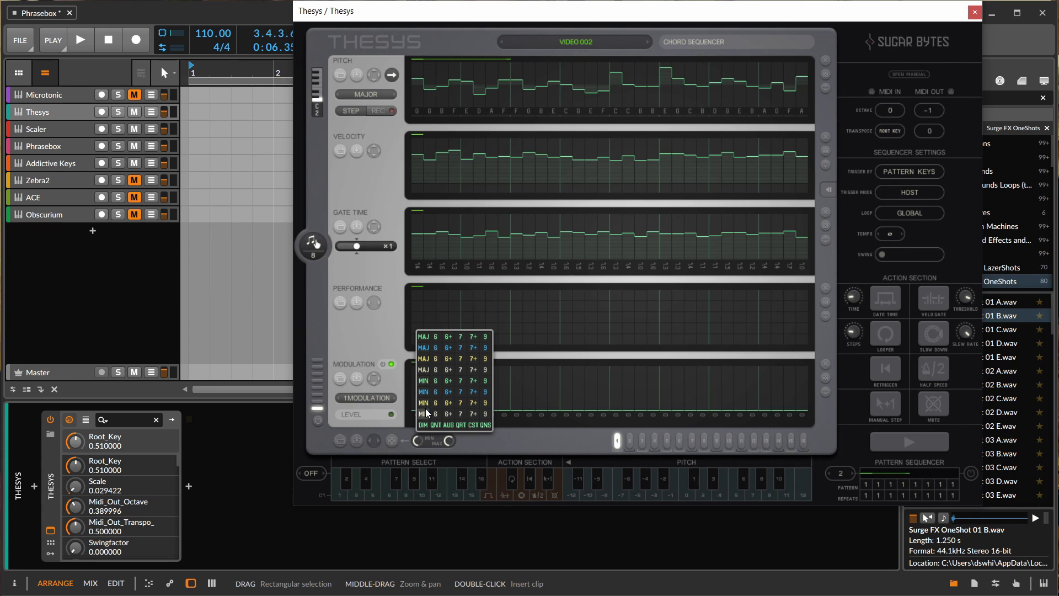
{"action": "left_click", "coordinate": [386, 333]}
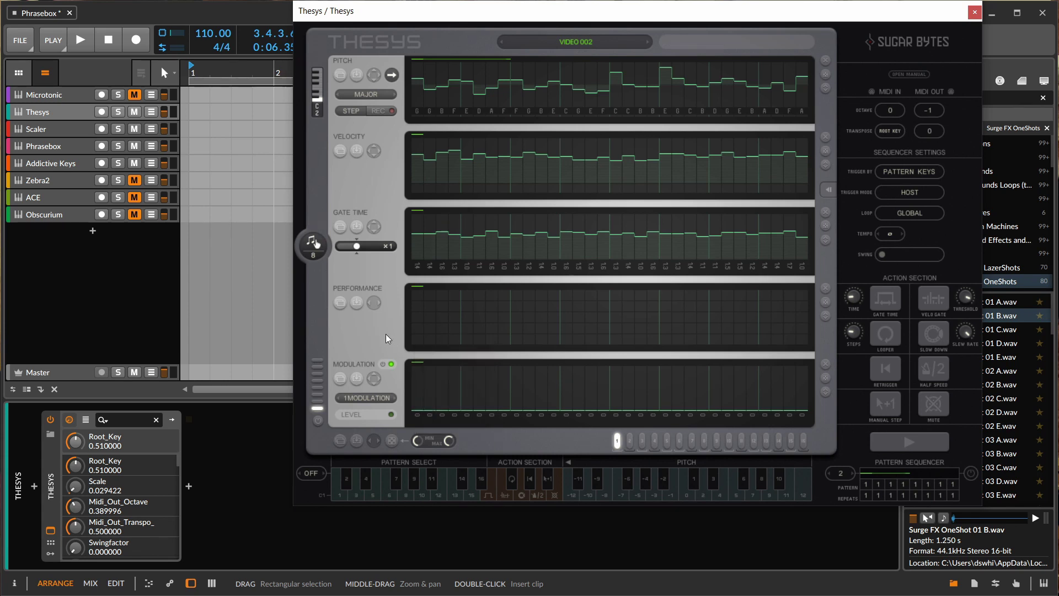
Step: Close Thesys and display the Phrasebox track's note receiver, channel filter and Phrasebox chain
{"action": "left_click", "coordinate": [974, 12]}
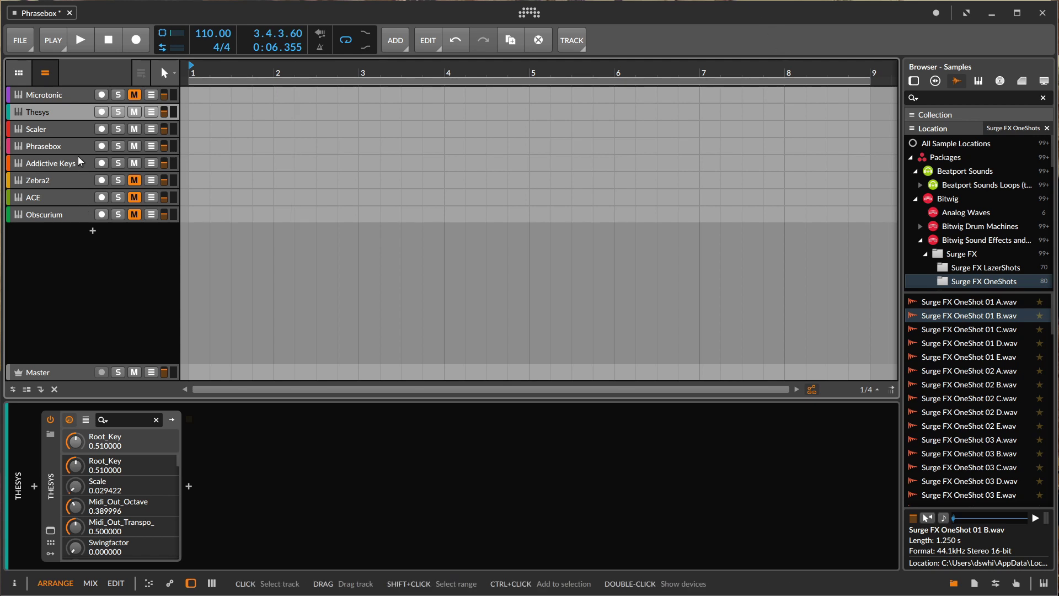
{"action": "left_click", "coordinate": [74, 147]}
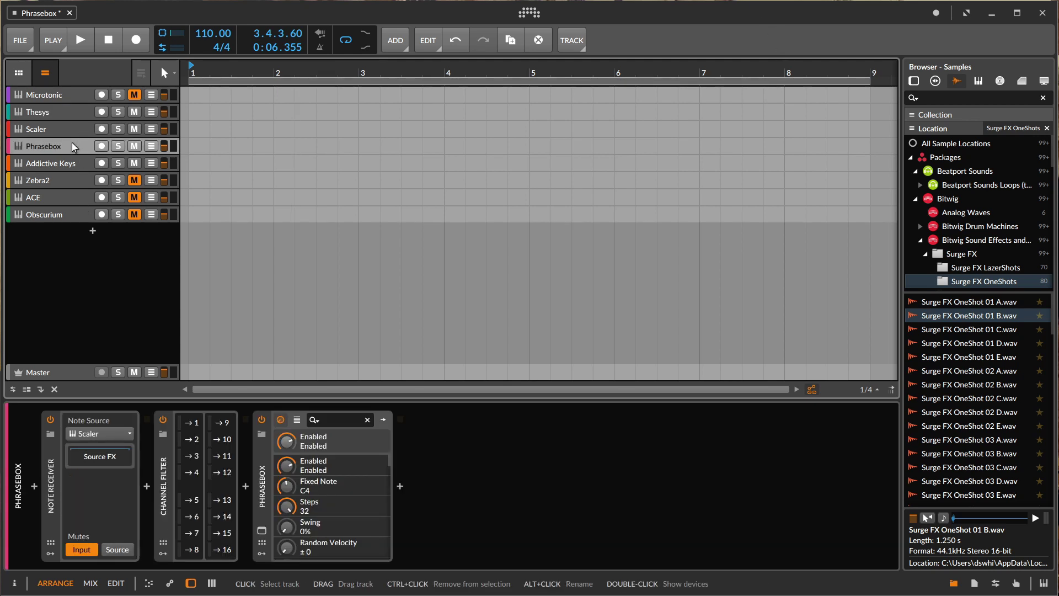